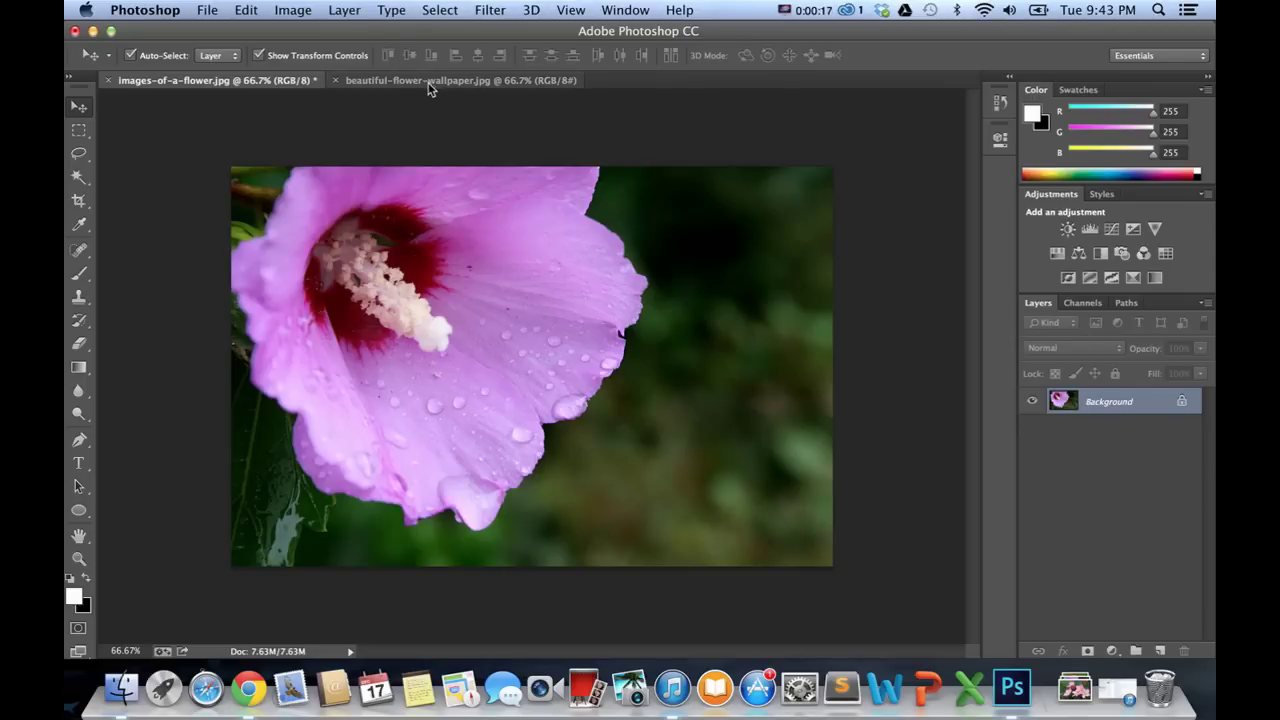
On the purple flower photo, convert the Background into an editable layer named Layer 0
{"action": "left_click", "coordinate": [397, 84]}
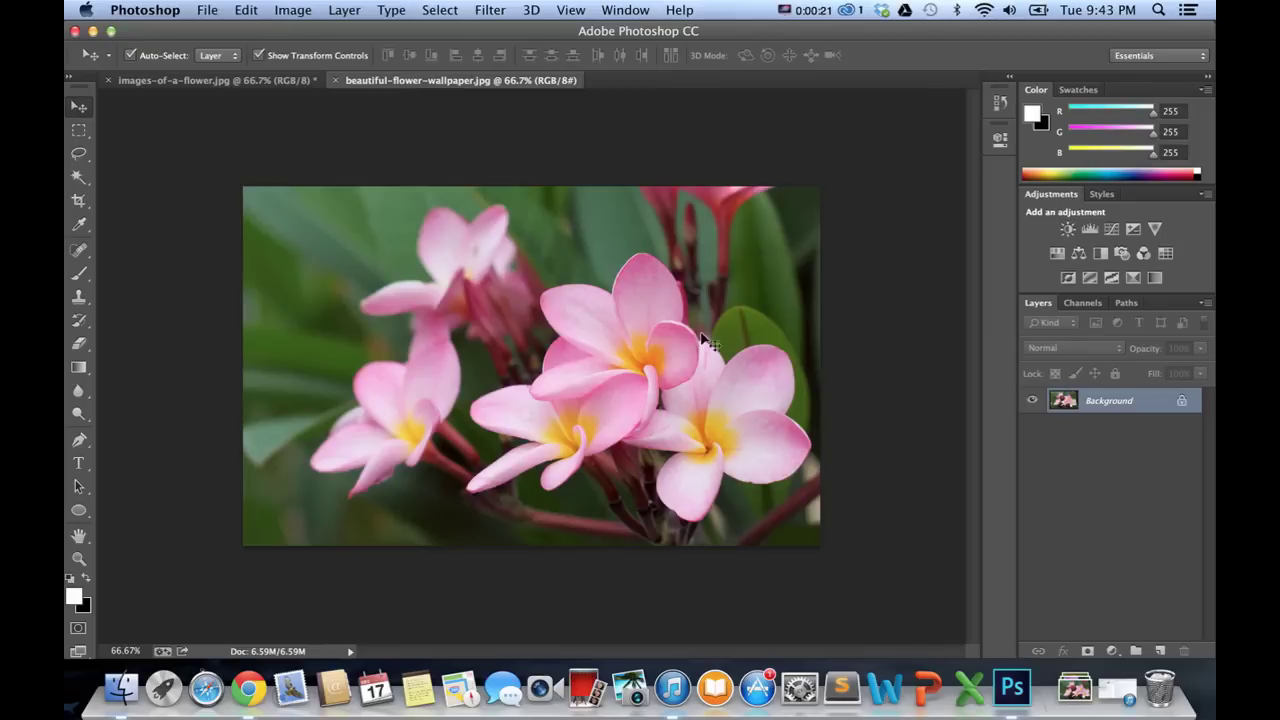
{"action": "left_click", "coordinate": [178, 80]}
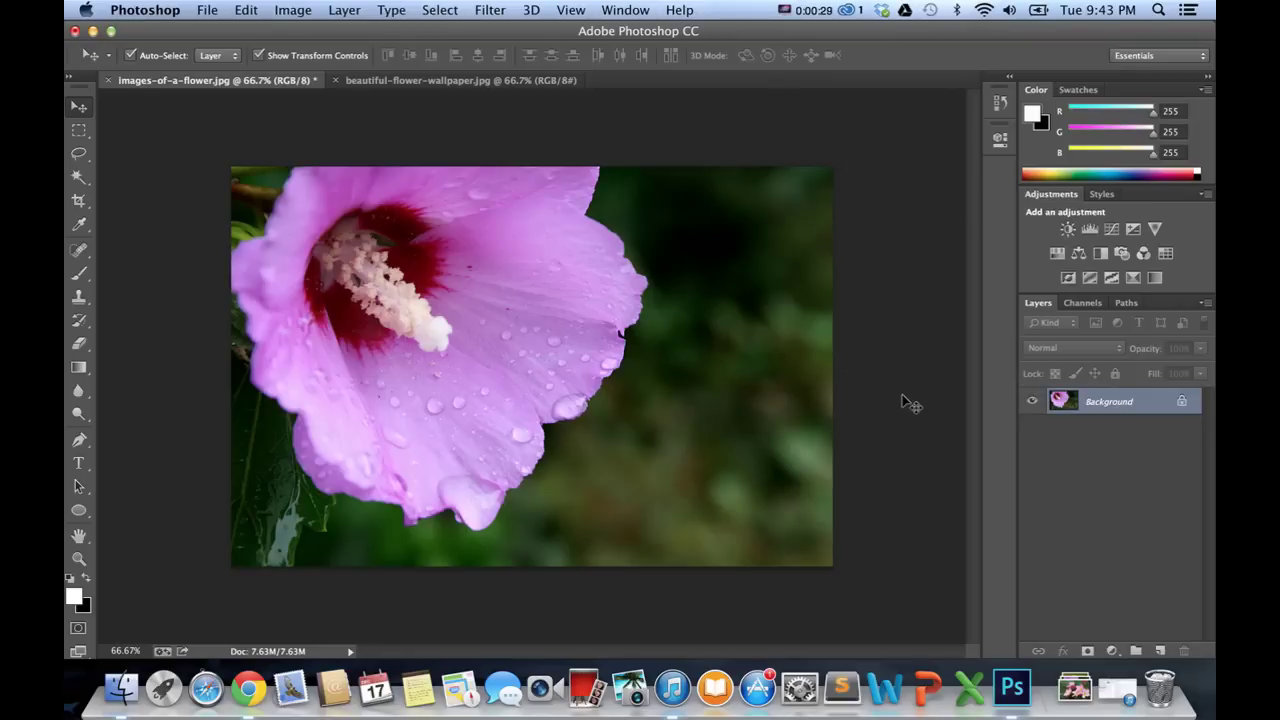
{"action": "right_click", "coordinate": [1116, 407]}
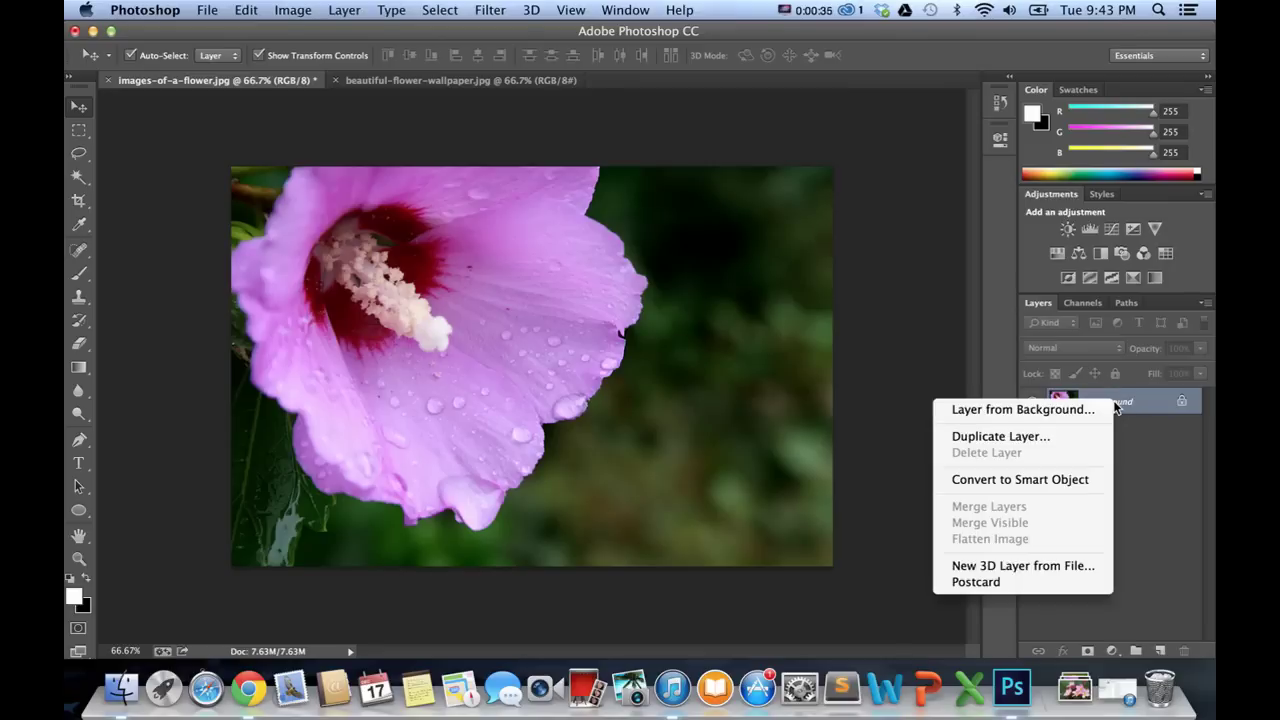
{"action": "left_click", "coordinate": [999, 412]}
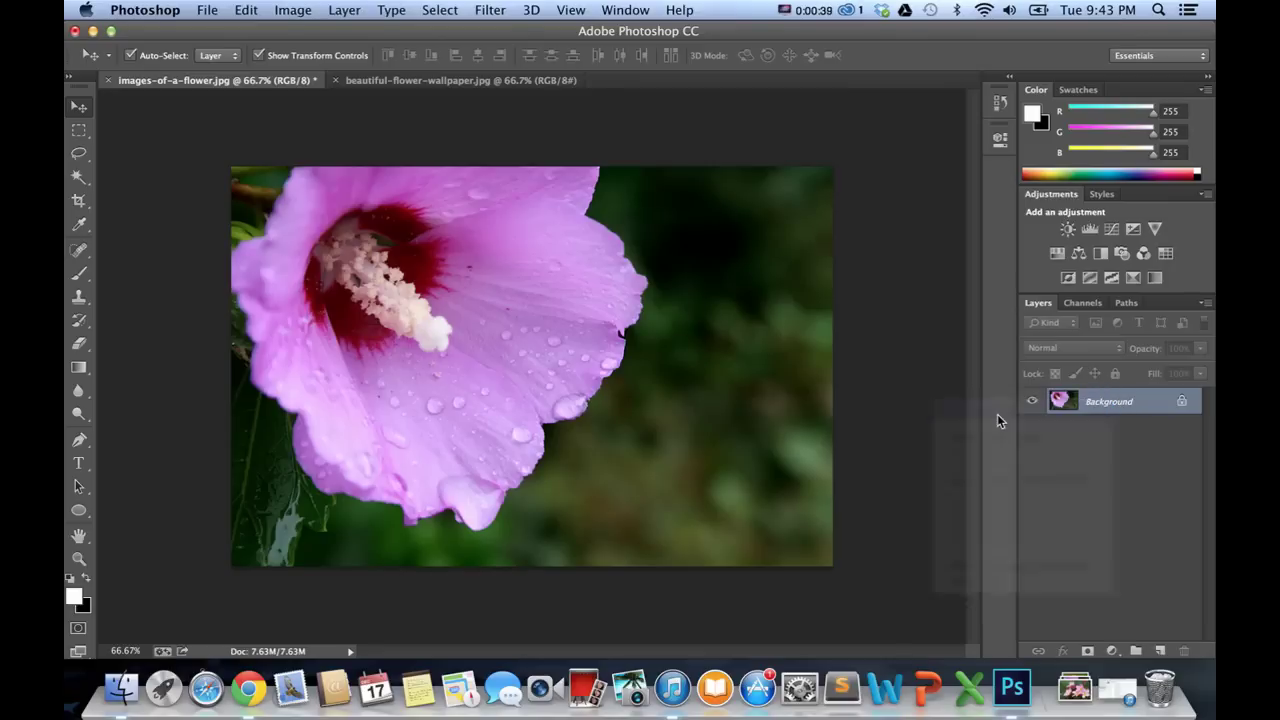
{"action": "left_click", "coordinate": [801, 283]}
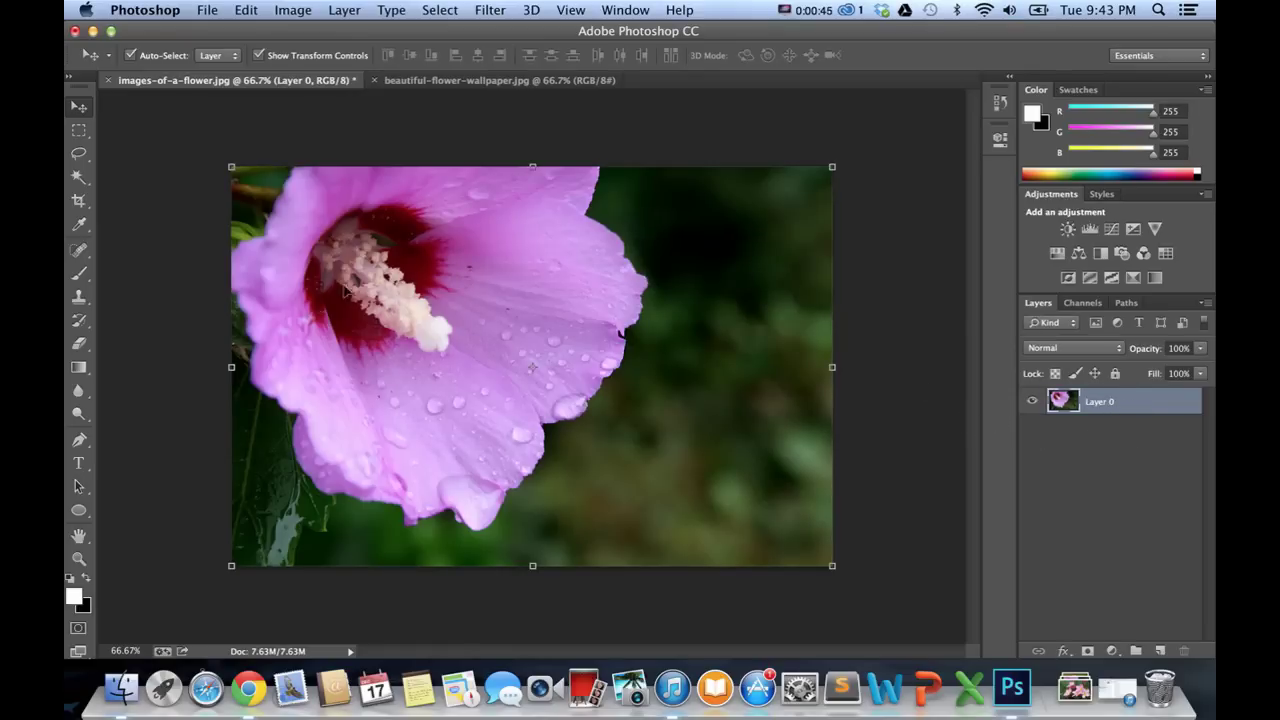
Extend the hibiscus canvas far to the right with the Crop tool and commit
{"action": "left_click", "coordinate": [84, 203]}
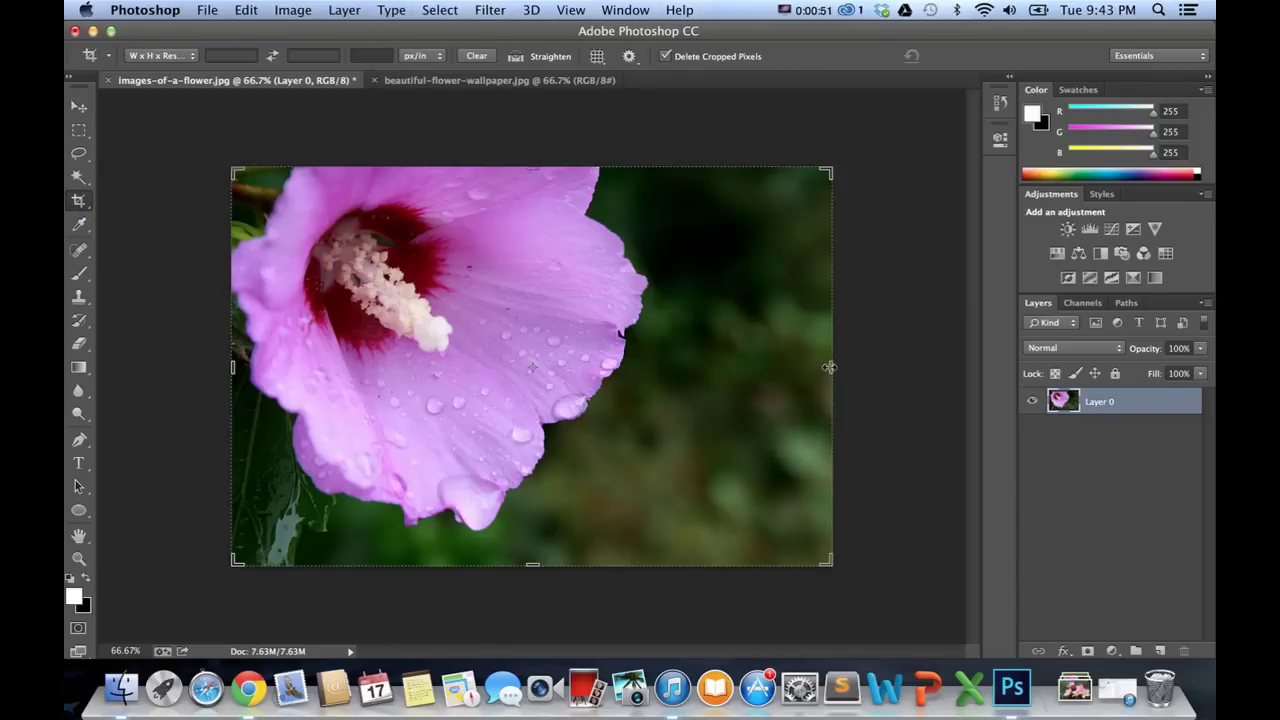
{"action": "mouse_move", "coordinate": [828, 366]}
{"action": "left_mouse_down"}
{"action": "mouse_move", "coordinate": [977, 358]}
{"action": "mouse_move", "coordinate": [956, 357]}
{"action": "left_mouse_up"}
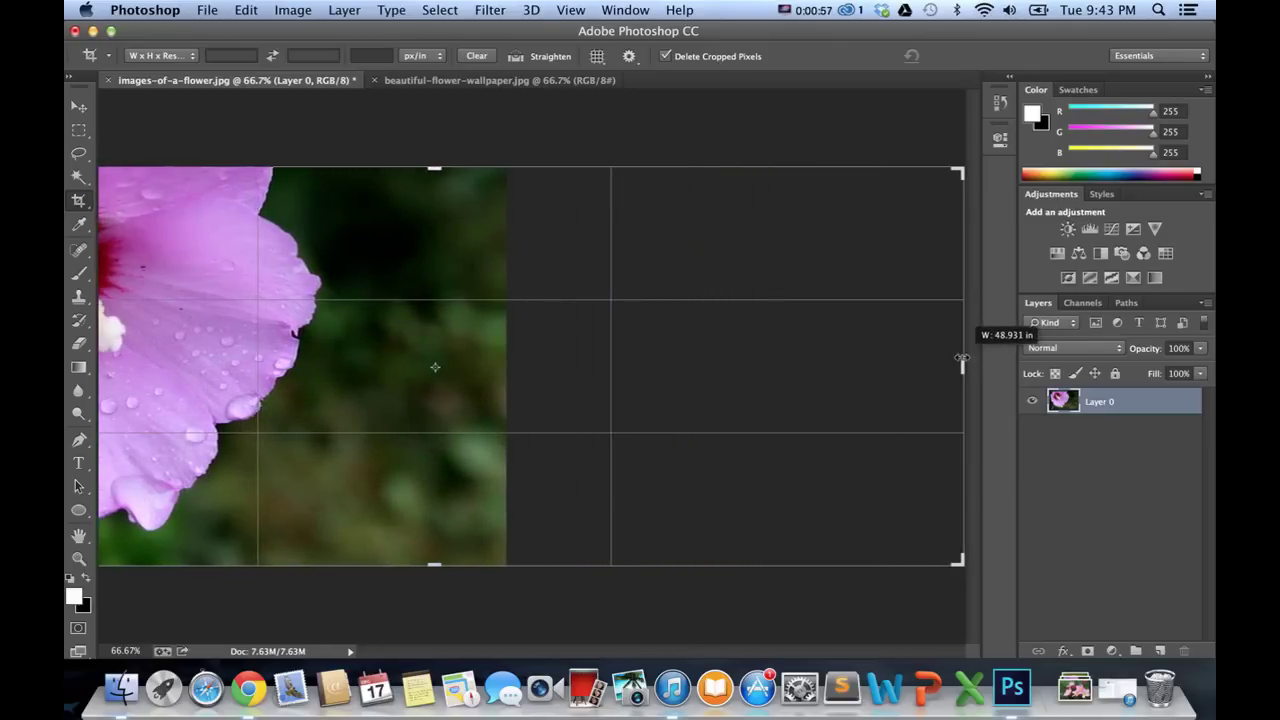
{"action": "left_click_drag", "start_coordinate": [956, 357], "coordinate": [962, 360]}
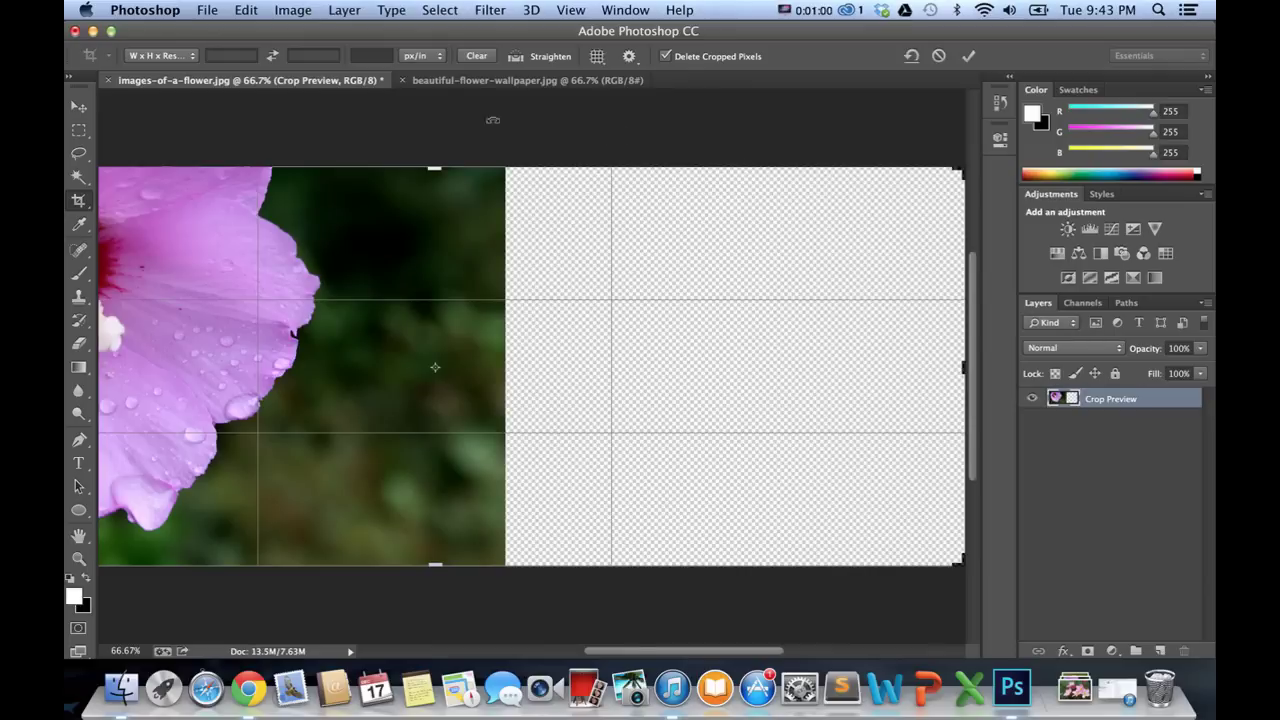
{"action": "left_click", "coordinate": [969, 57]}
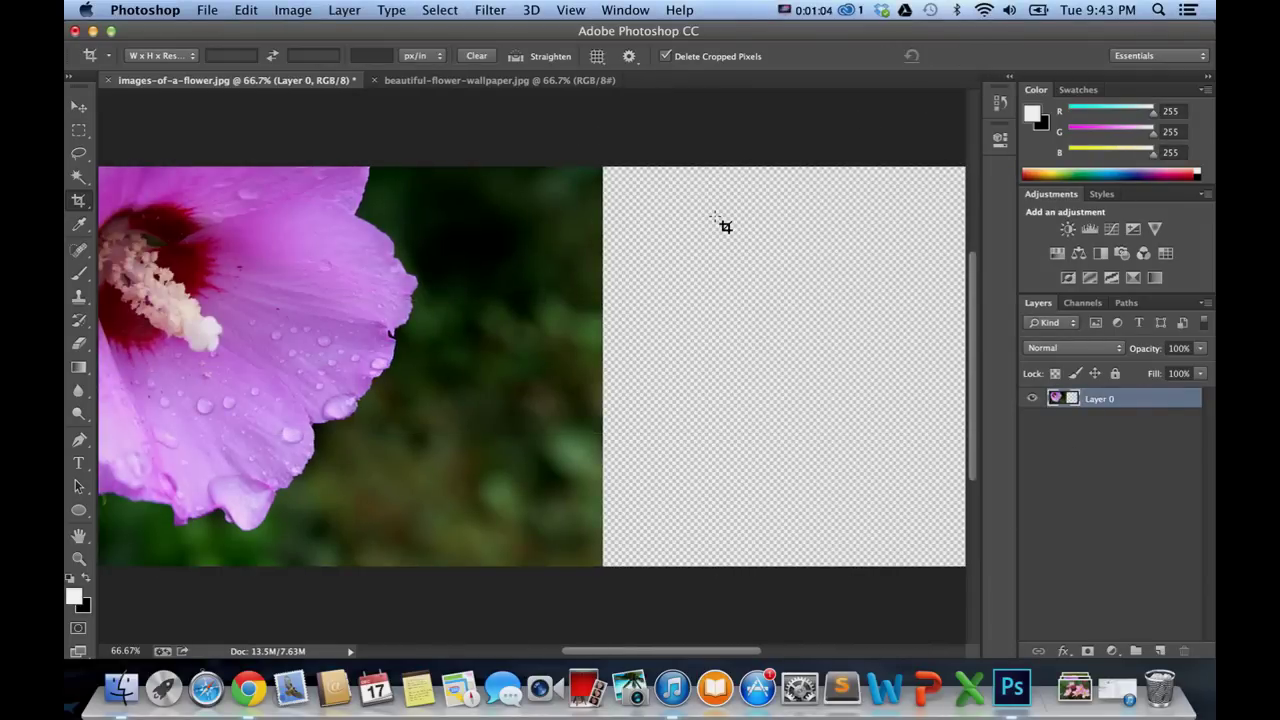
In beautiful-flower-wallpaper.jpg, convert the Background into Layer 0 via Layer from Background
{"action": "left_click", "coordinate": [437, 82]}
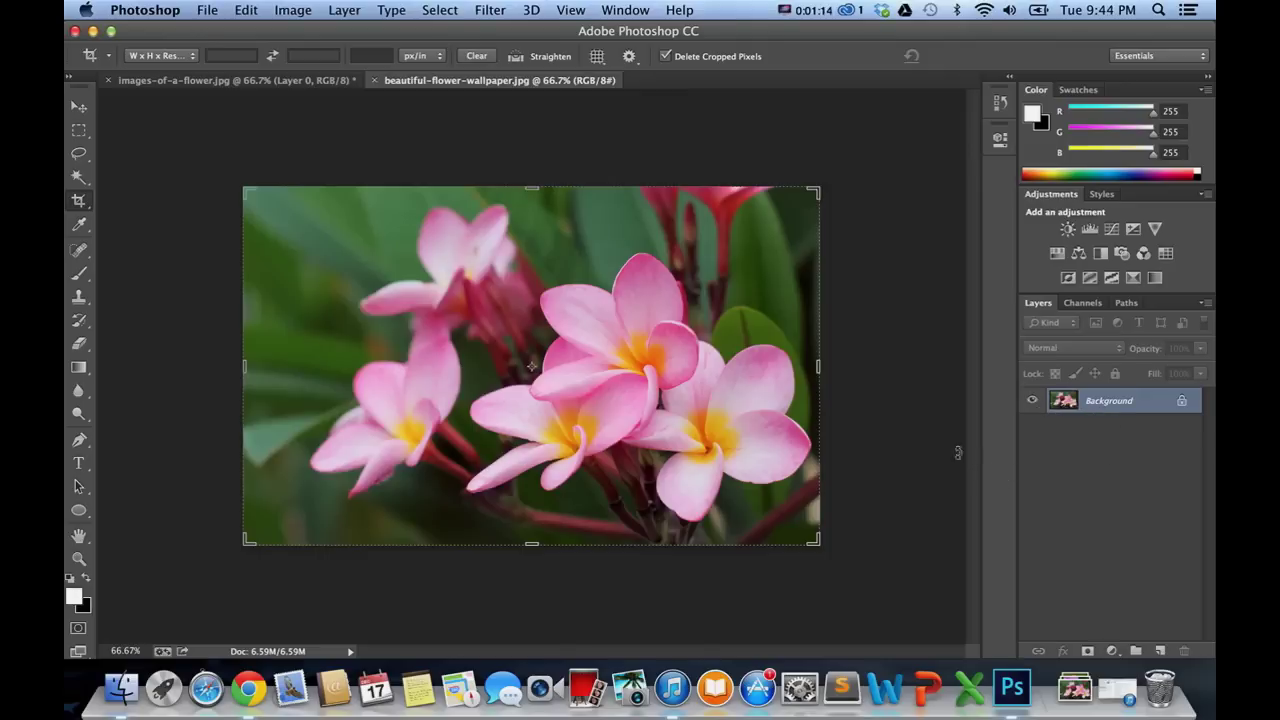
{"action": "left_click", "coordinate": [78, 106]}
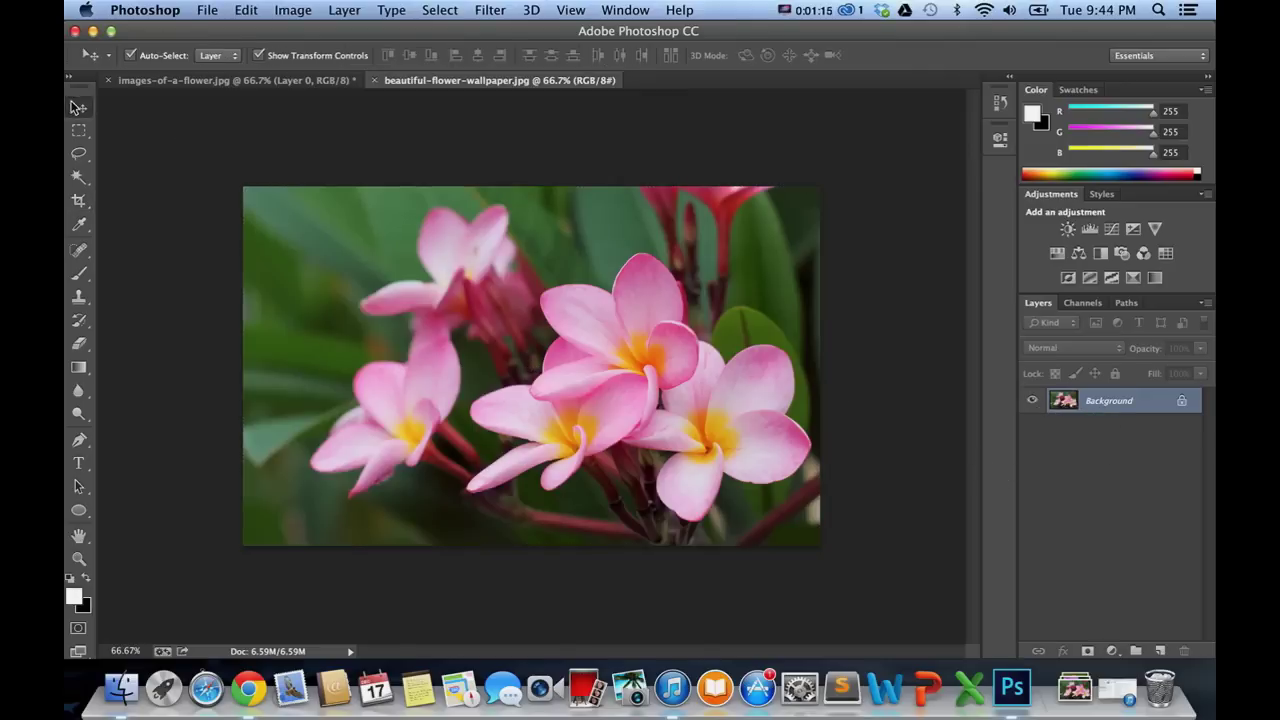
{"action": "right_click", "coordinate": [1118, 402]}
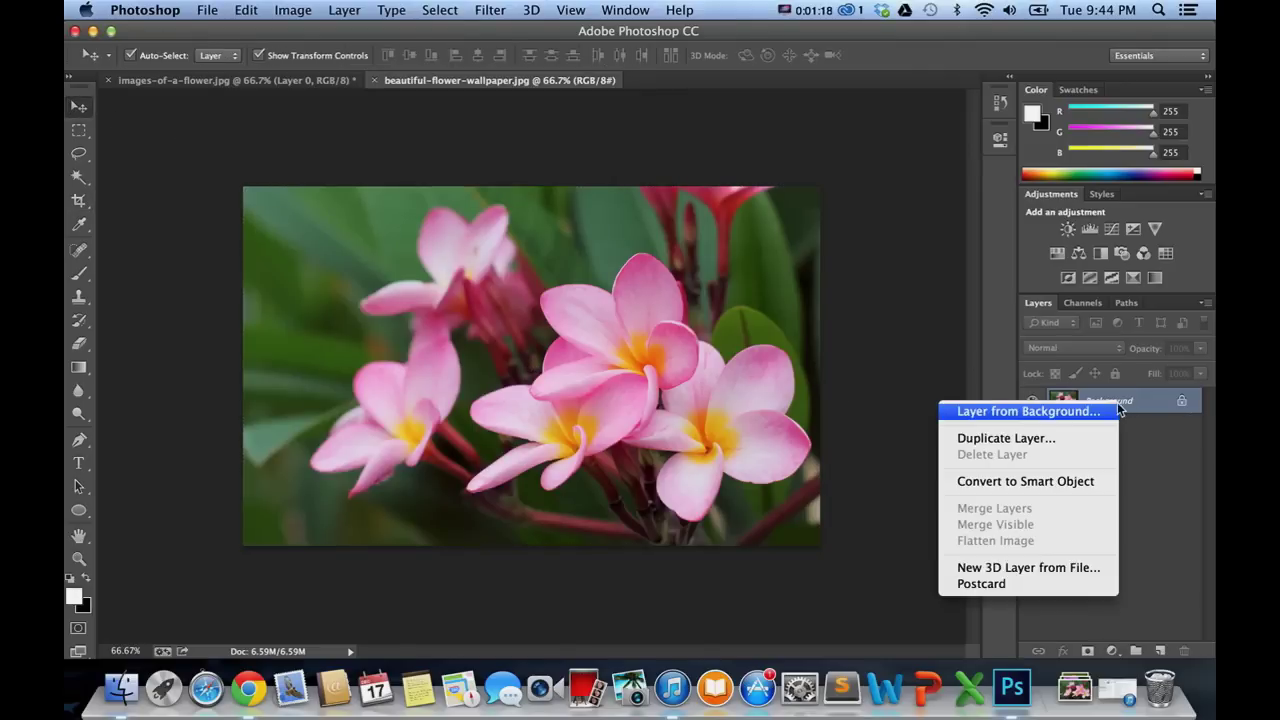
{"action": "left_click", "coordinate": [1104, 412]}
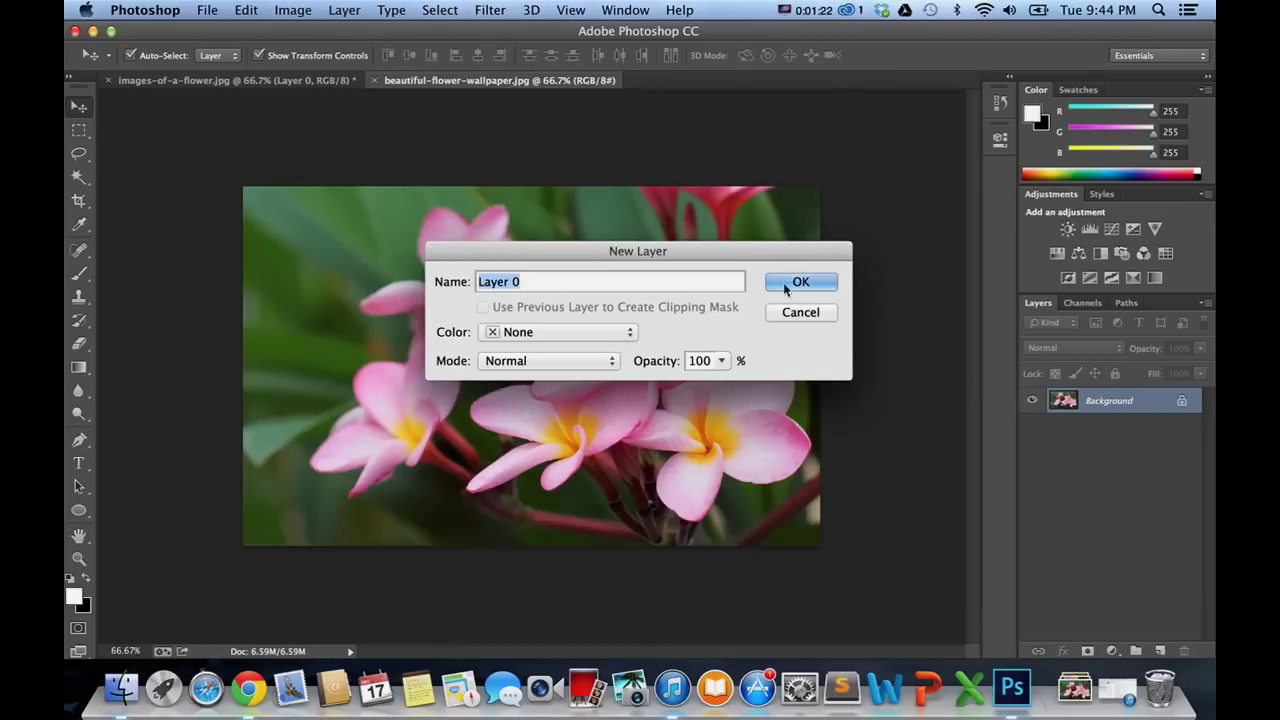
{"action": "left_click", "coordinate": [822, 282]}
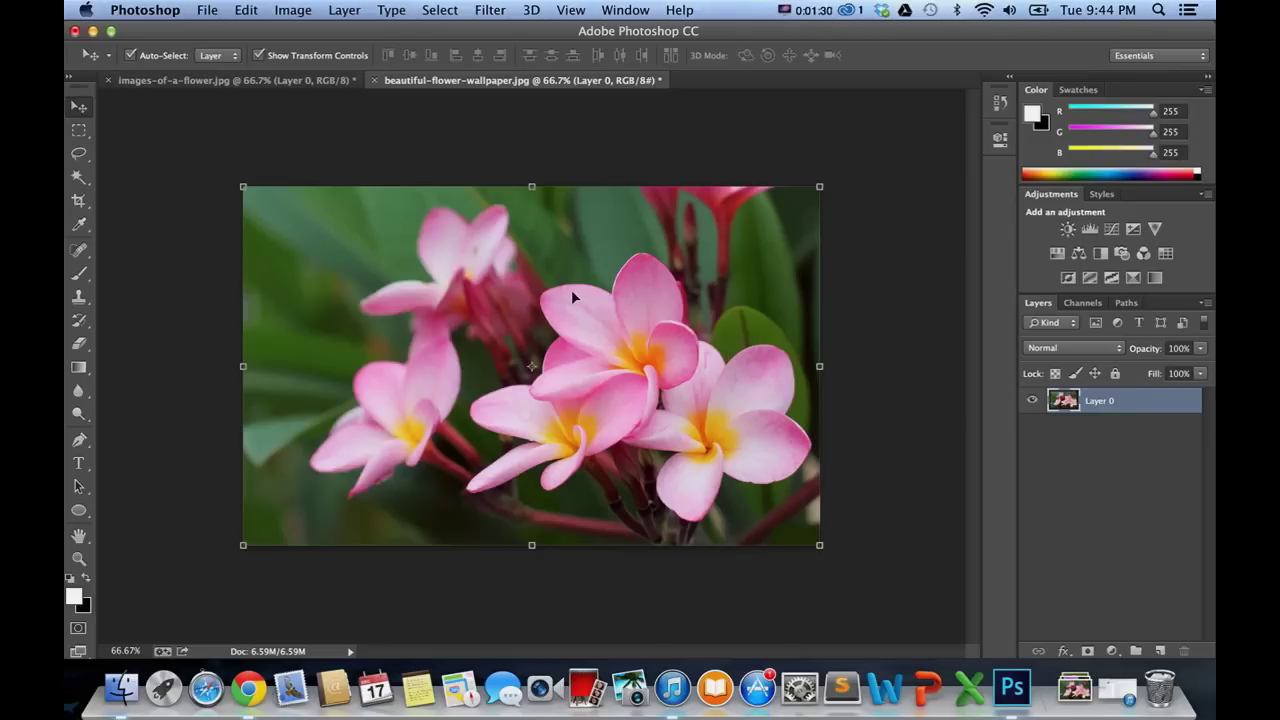
Drag the pink flowers layer into the hibiscus document as Layer 1 on the empty right side
{"action": "left_click_drag", "start_coordinate": [586, 334], "coordinate": [298, 88]}
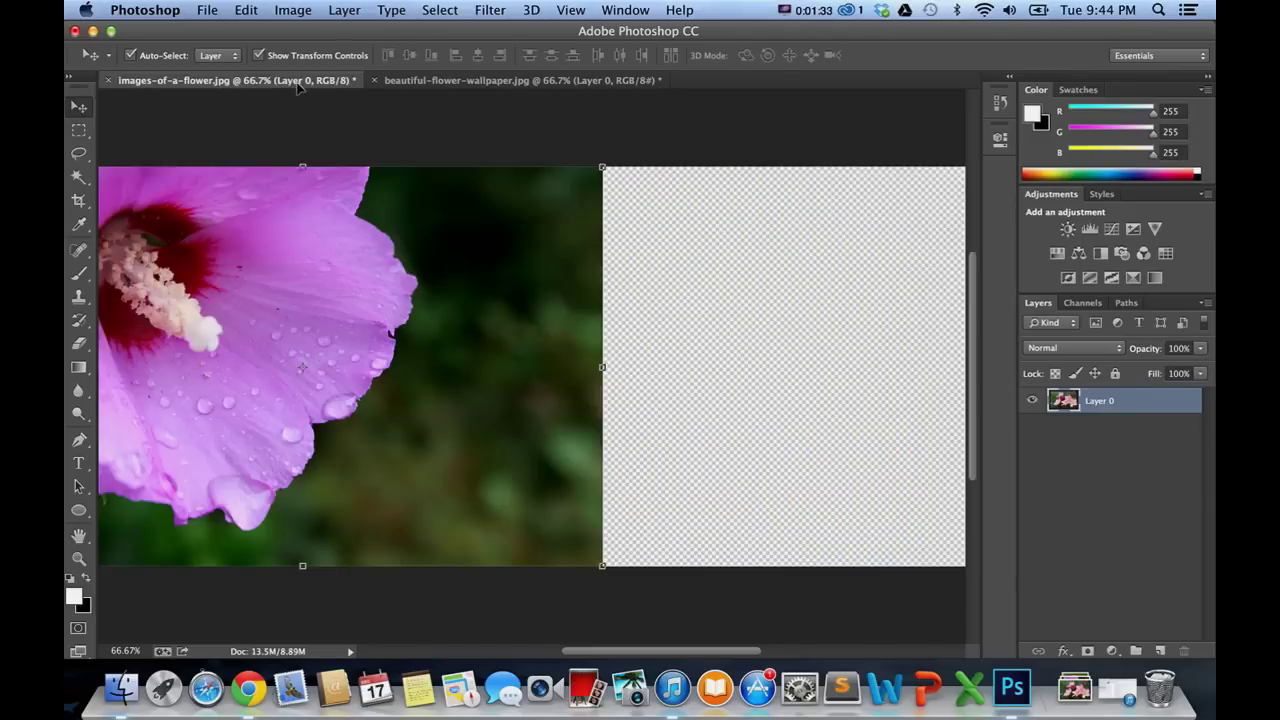
{"action": "left_click_drag", "start_coordinate": [298, 88], "coordinate": [622, 275]}
{"action": "mouse_move", "coordinate": [743, 375]}
{"action": "left_mouse_down"}
{"action": "mouse_move", "coordinate": [825, 379]}
{"action": "mouse_move", "coordinate": [825, 349]}
{"action": "left_mouse_up"}
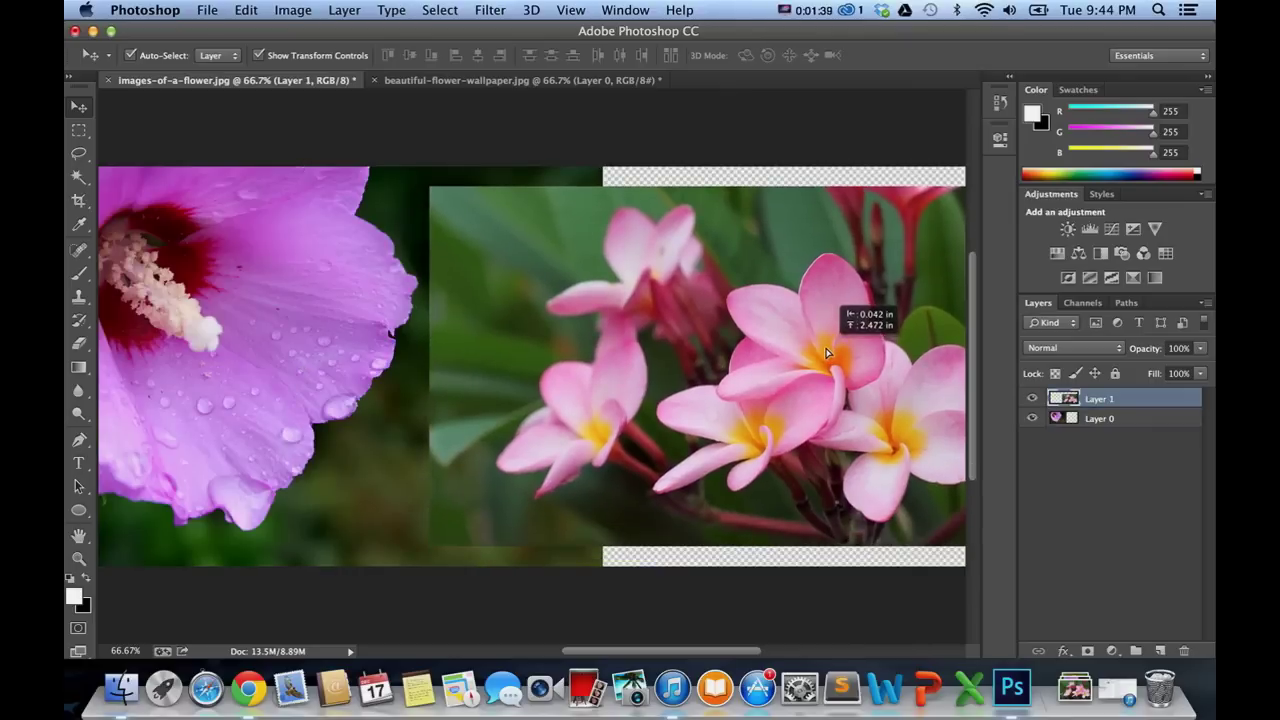
Zoom to 50% and nudge the pink flowers into place beside the purple flower
{"action": "left_click", "coordinate": [135, 651]}
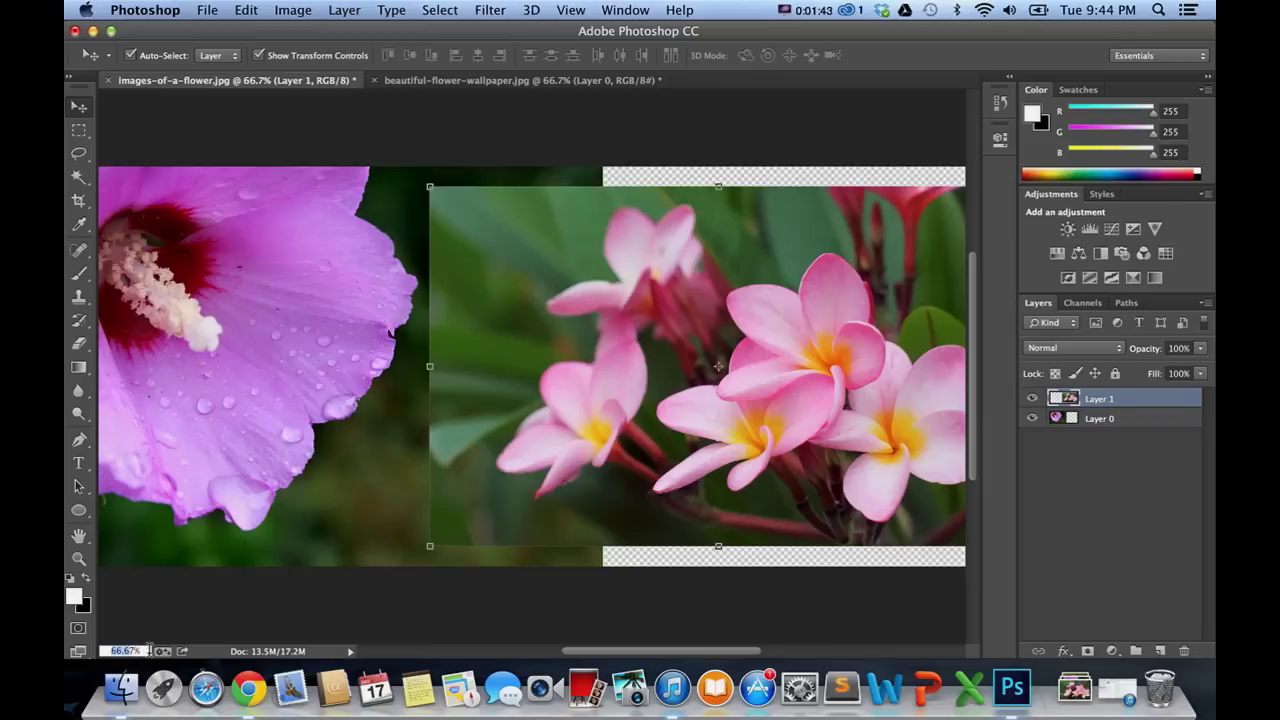
{"action": "type", "text": "50"}
{"action": "key", "text": "Return"}
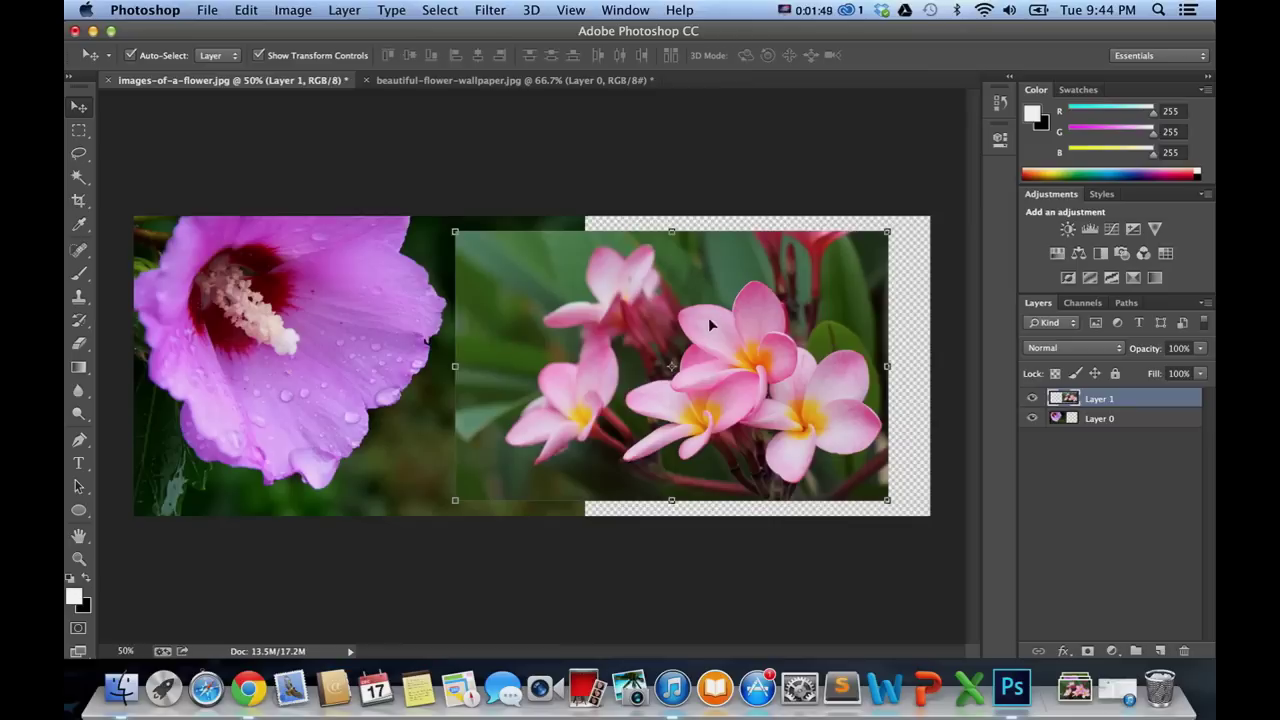
{"action": "left_click_drag", "start_coordinate": [709, 319], "coordinate": [722, 328]}
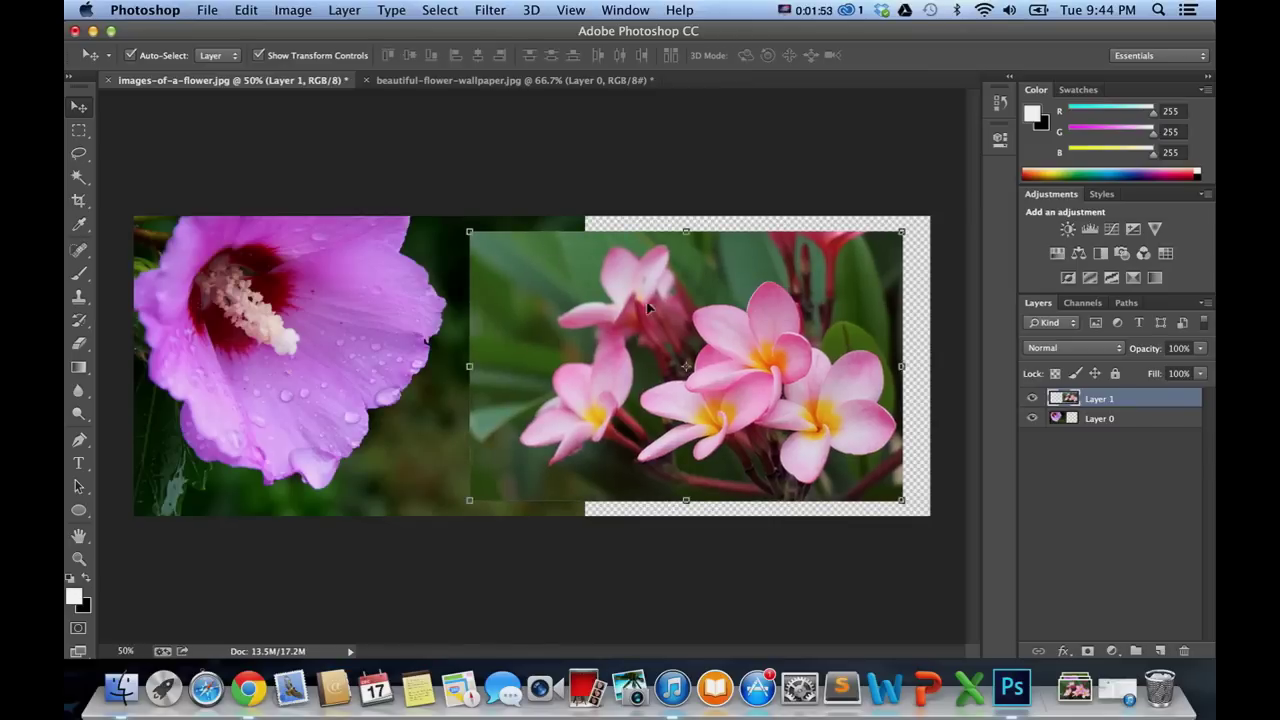
{"action": "left_click_drag", "start_coordinate": [736, 328], "coordinate": [722, 328]}
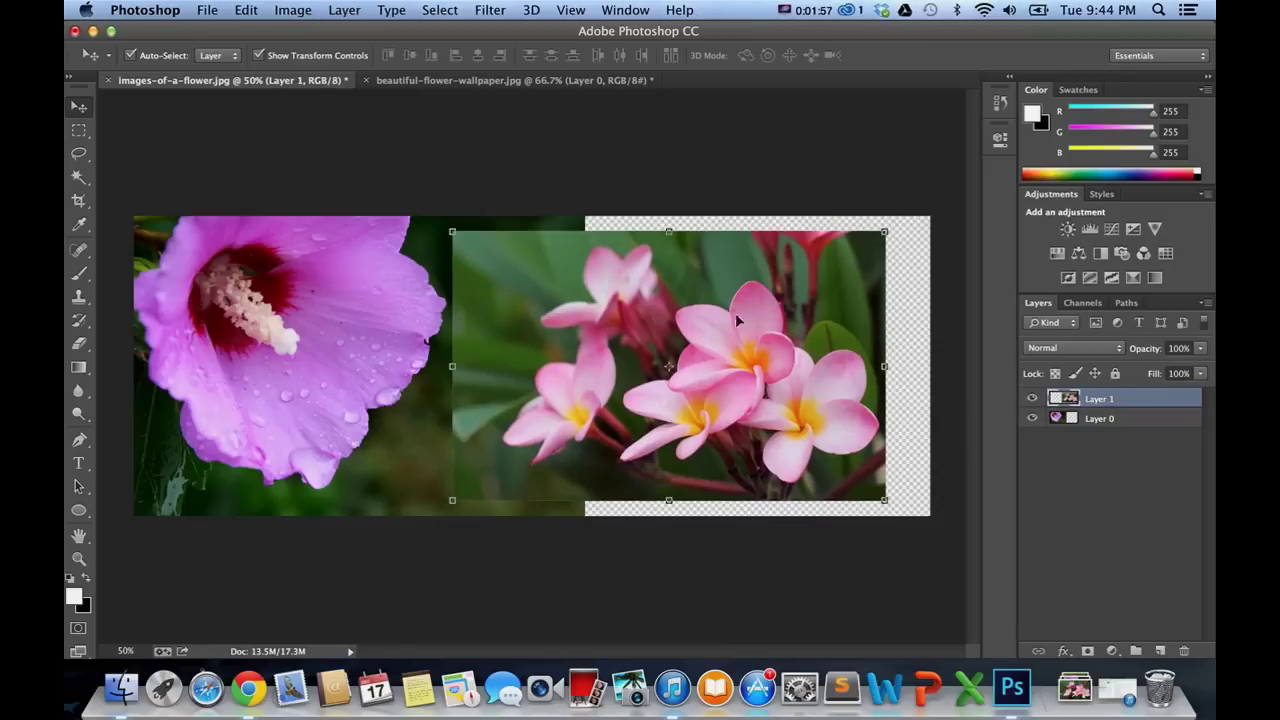
{"action": "left_click", "coordinate": [633, 174]}
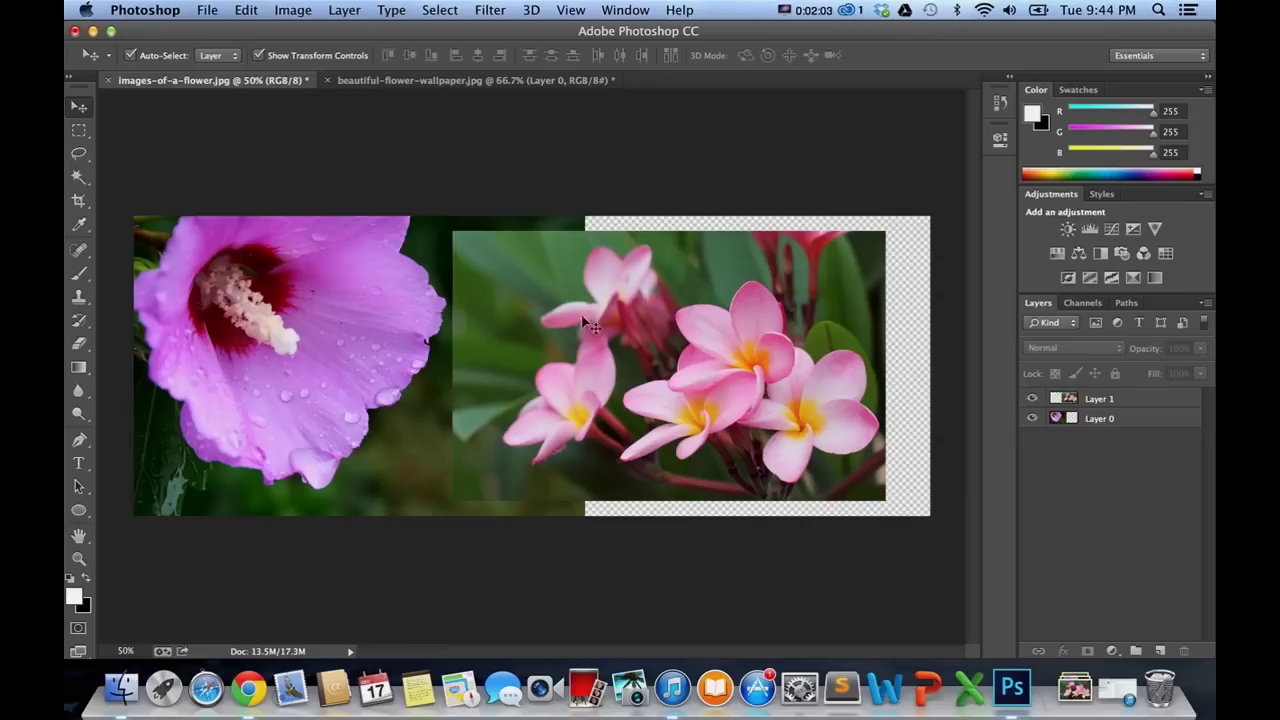
Try a crop from the top edge, then abandon it with Don't Crop
{"action": "left_click", "coordinate": [78, 200]}
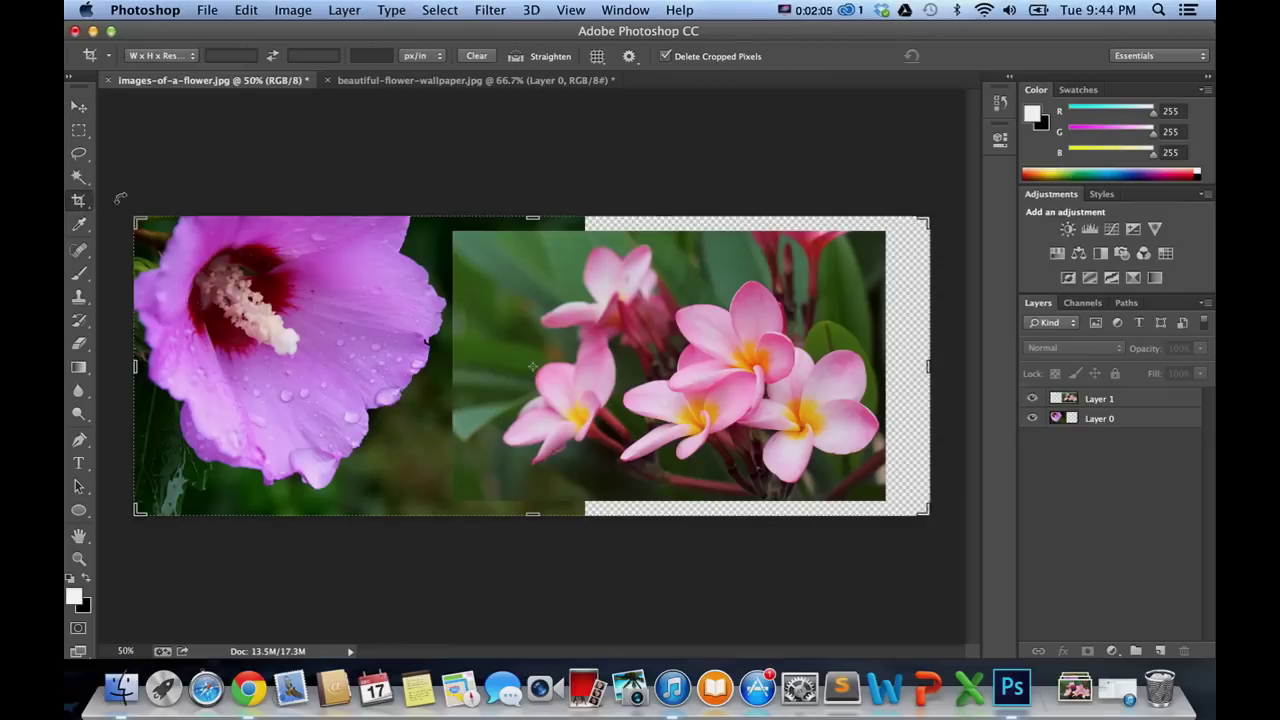
{"action": "left_click_drag", "start_coordinate": [533, 218], "coordinate": [536, 219]}
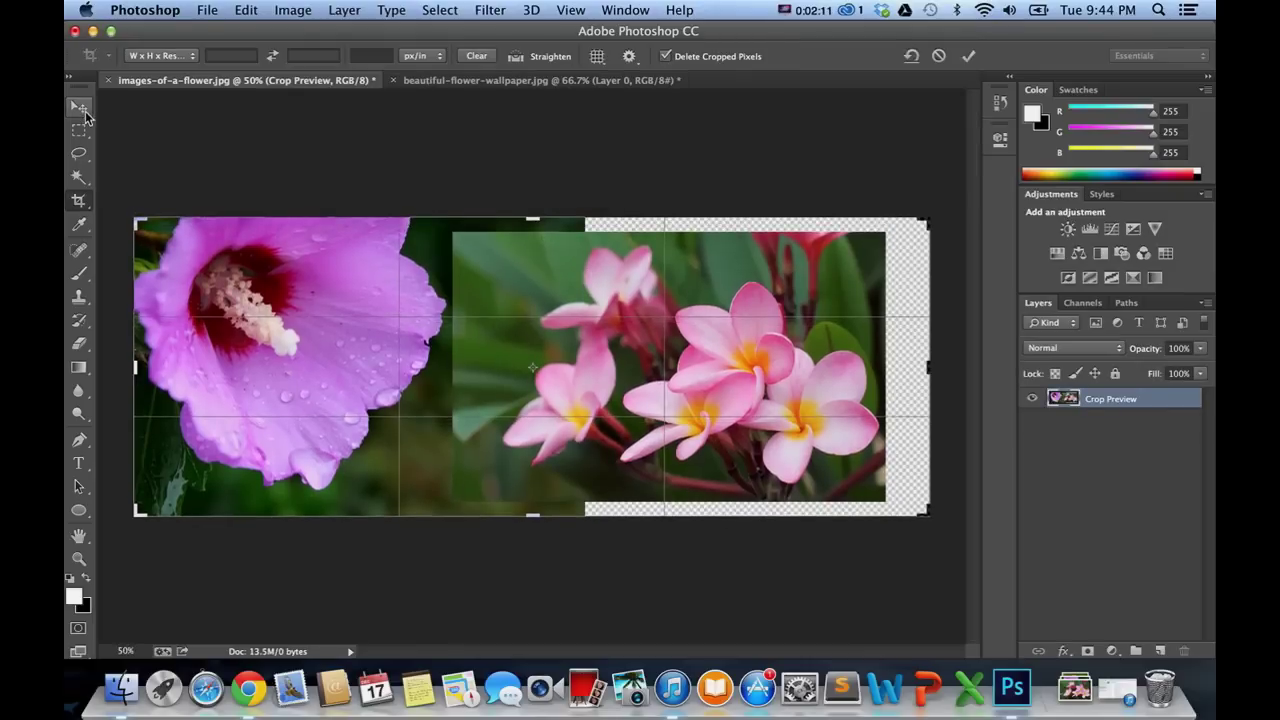
{"action": "left_click", "coordinate": [84, 114]}
{"action": "left_click", "coordinate": [560, 260]}
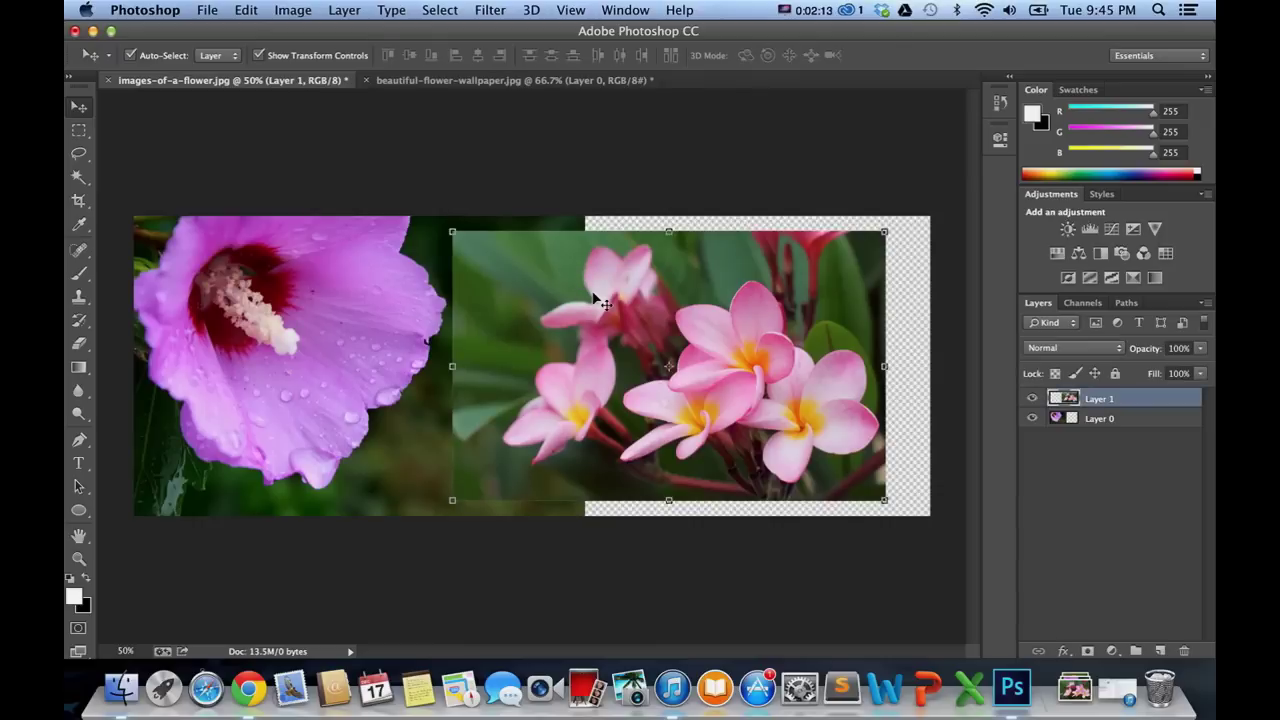
Scale the pink flowers by their corner handles, shift them right to cover the gap, and commit
{"action": "left_click_drag", "start_coordinate": [452, 231], "coordinate": [436, 224]}
{"action": "left_click_drag", "start_coordinate": [886, 497], "coordinate": [910, 515]}
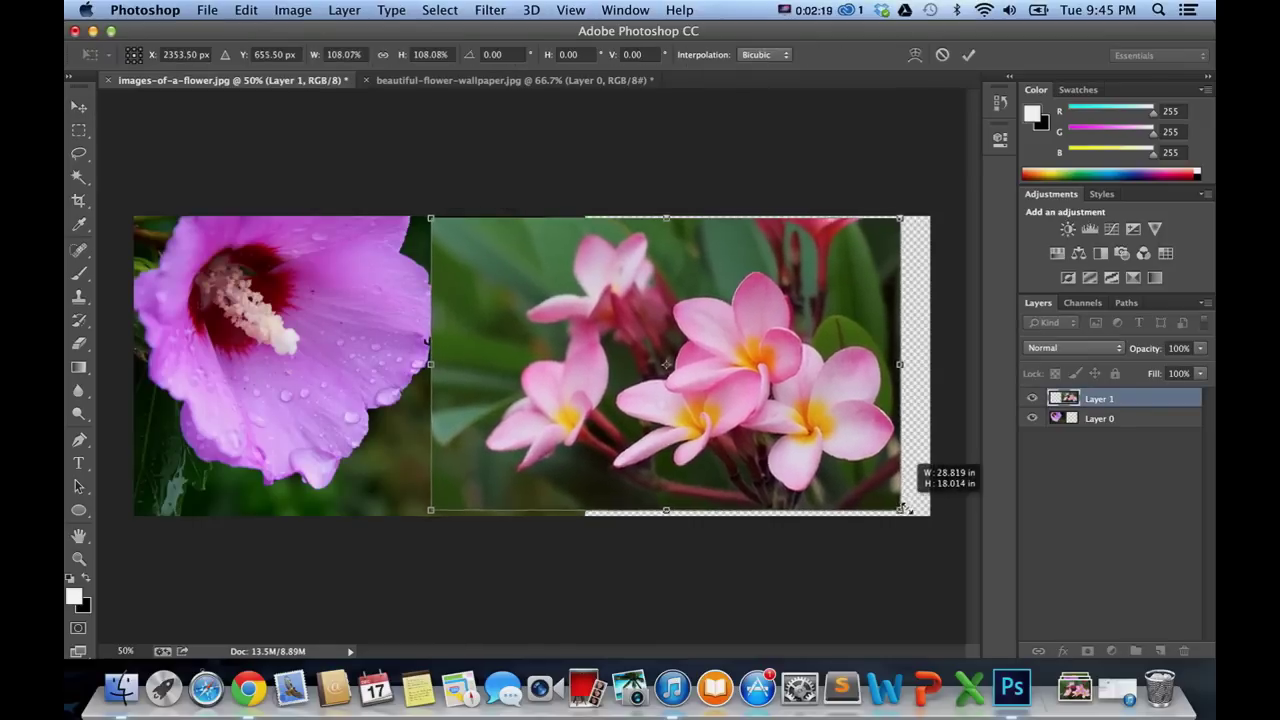
{"action": "left_click_drag", "start_coordinate": [910, 217], "coordinate": [918, 214]}
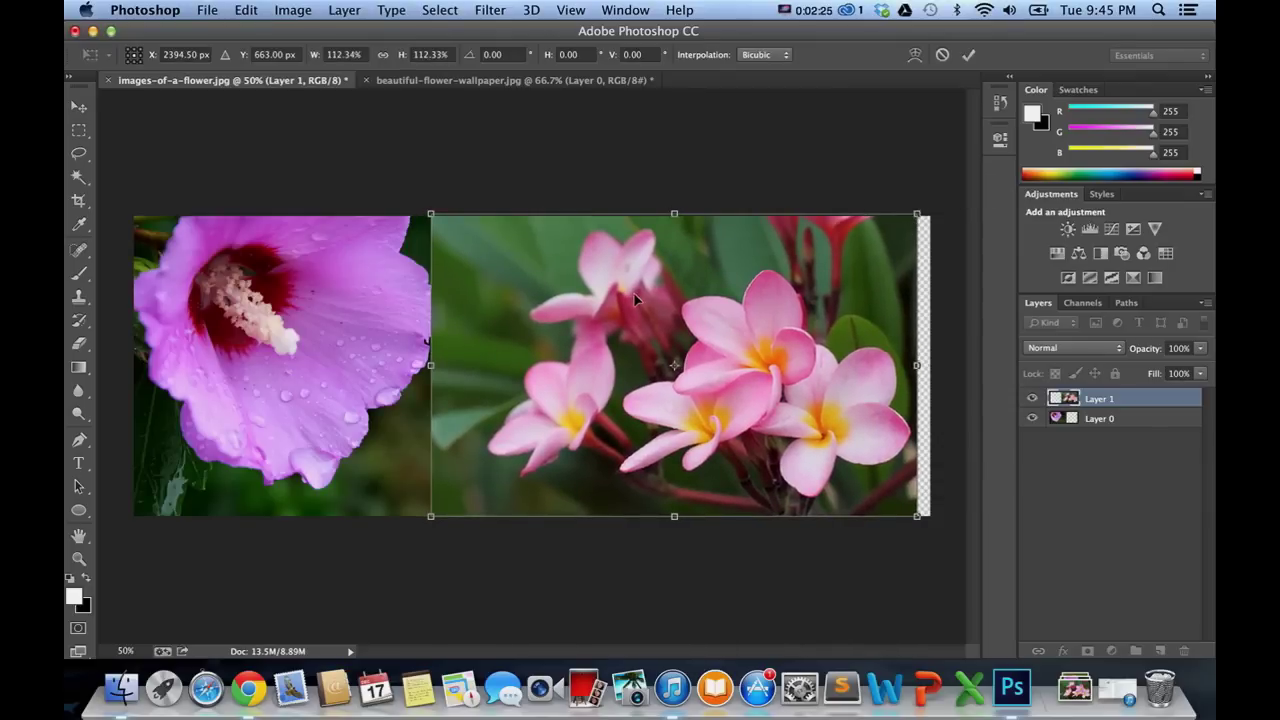
{"action": "left_click_drag", "start_coordinate": [633, 292], "coordinate": [661, 296]}
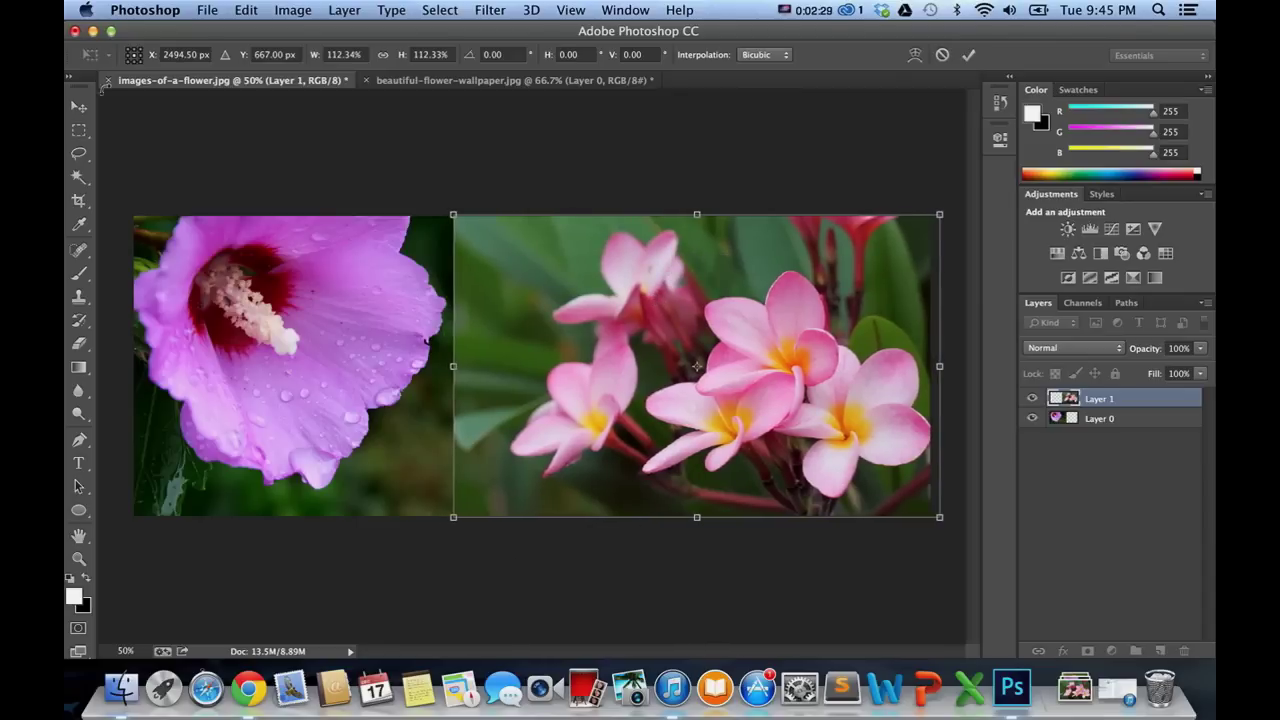
{"action": "left_click", "coordinate": [968, 55]}
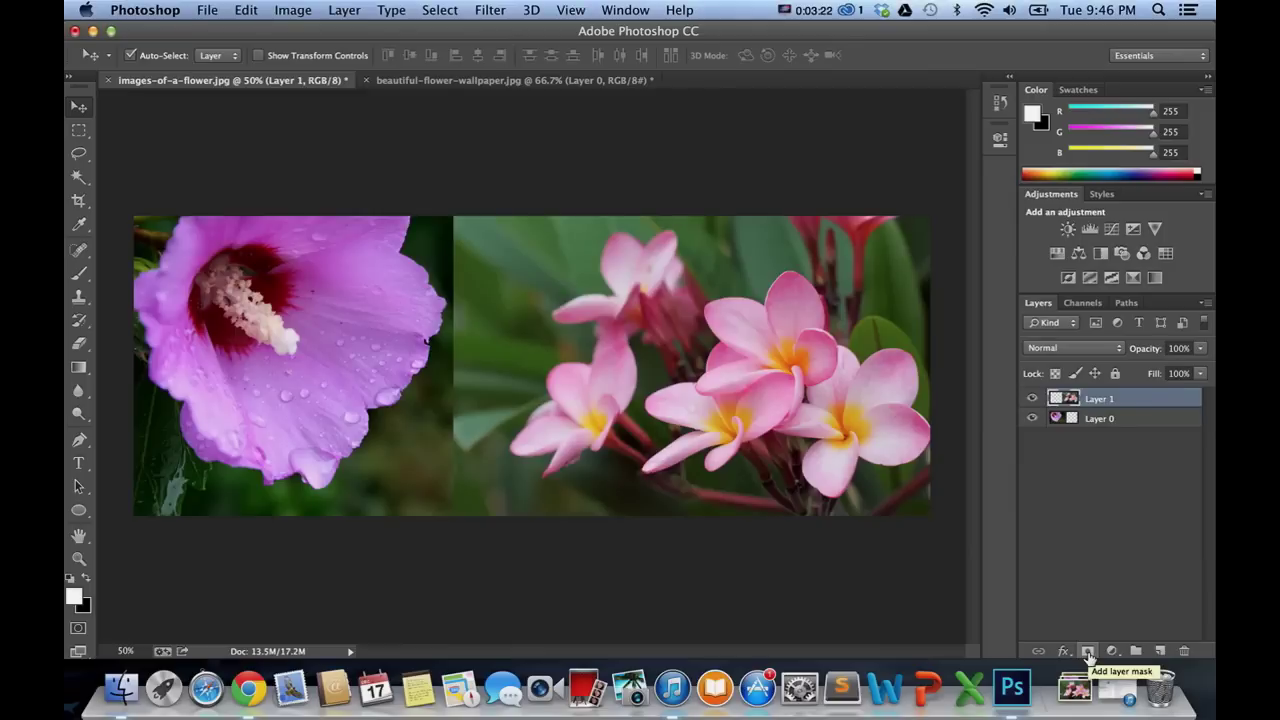
Add a layer mask to the pink flowers Layer 1 and select the mask thumbnail
{"action": "left_click", "coordinate": [1088, 652]}
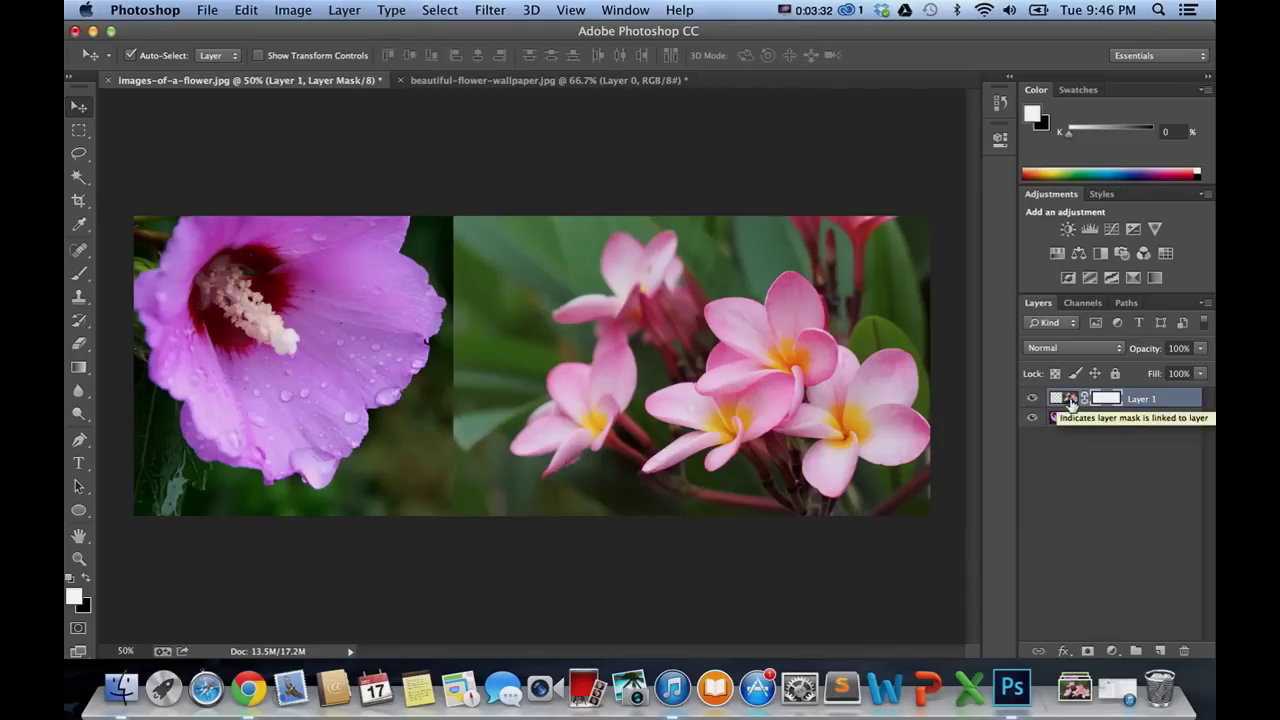
{"action": "left_click", "coordinate": [1070, 398]}
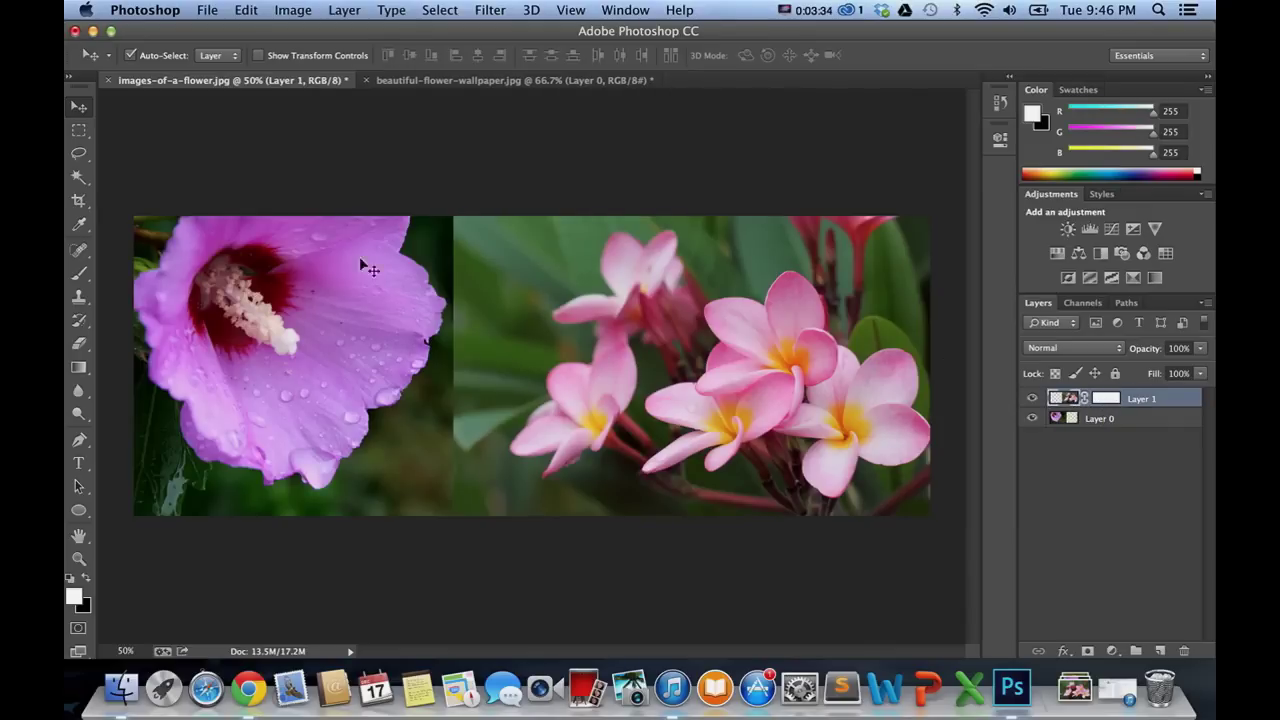
{"action": "left_click", "coordinate": [1106, 399]}
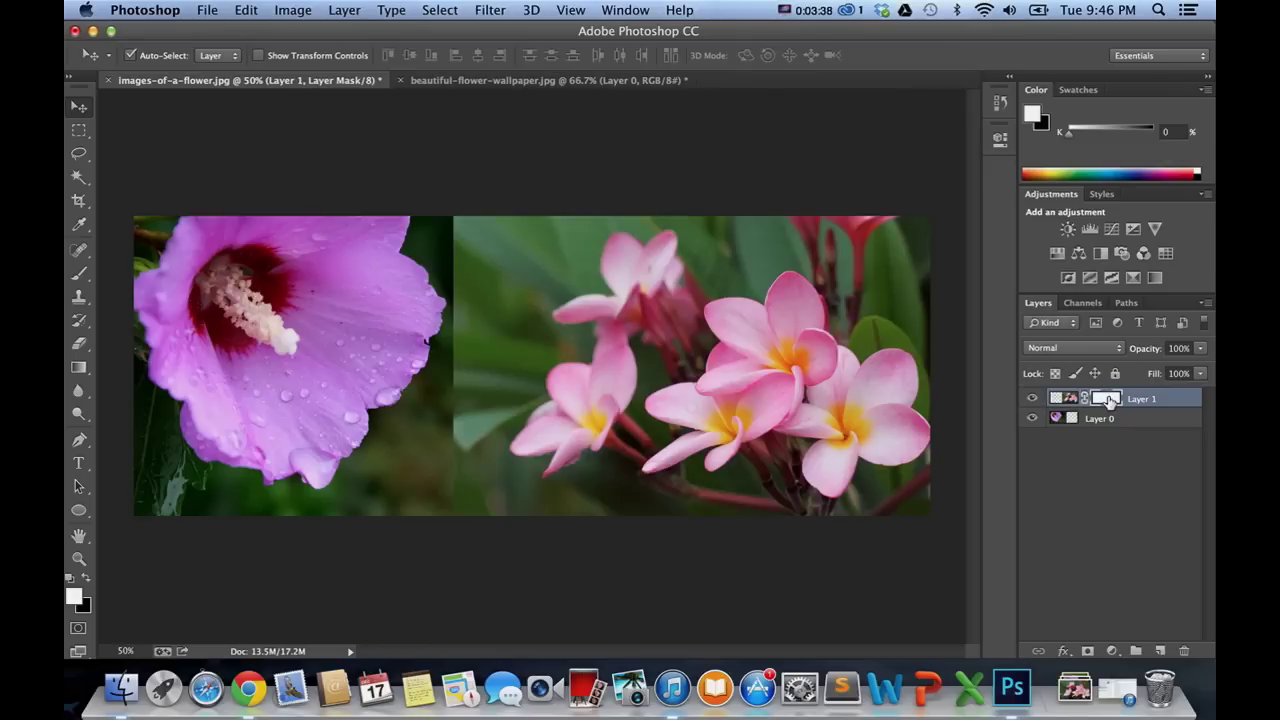
Take the Gradient tool, draw a first mask gradient, and undo it
{"action": "left_click", "coordinate": [81, 369]}
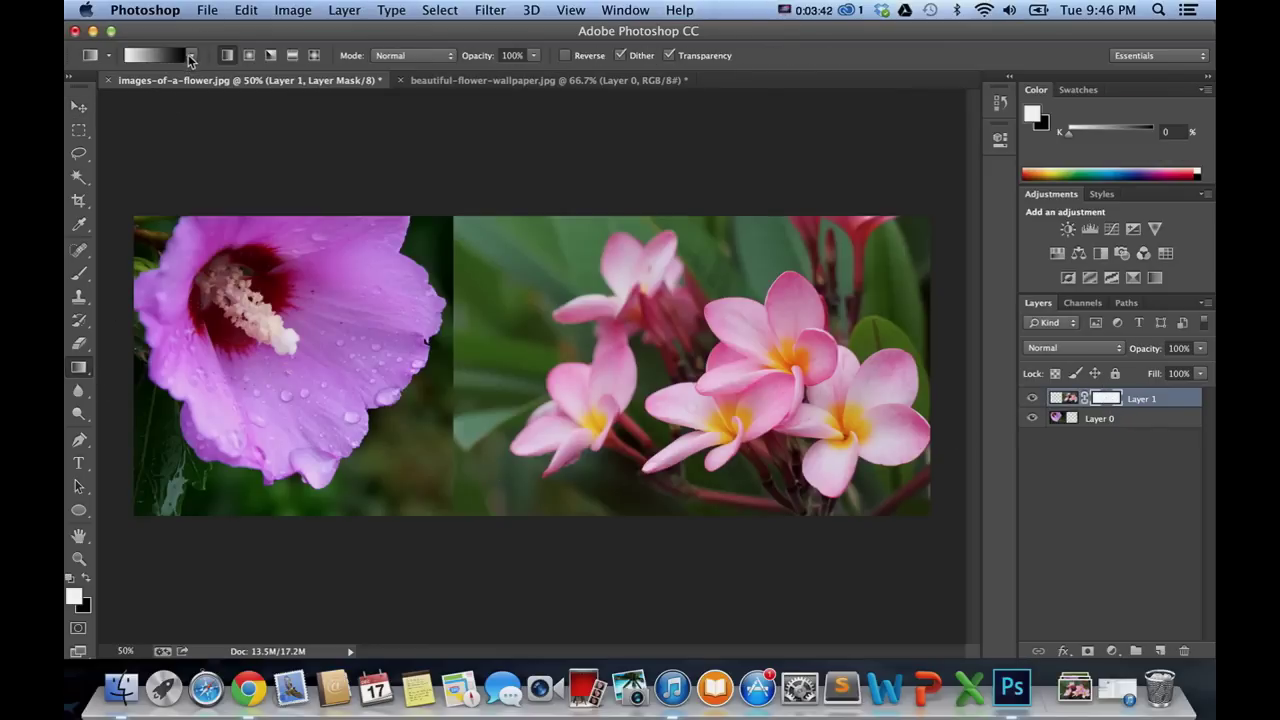
{"action": "left_click", "coordinate": [191, 56]}
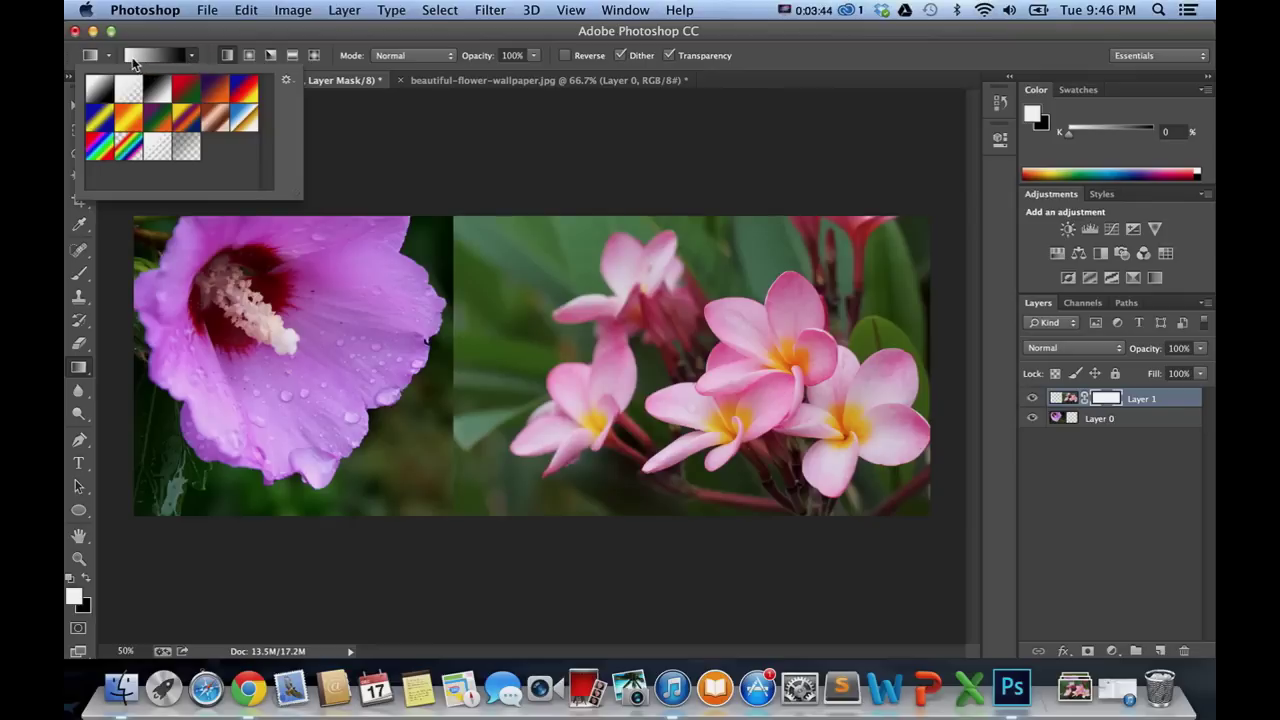
{"action": "left_click", "coordinate": [192, 58]}
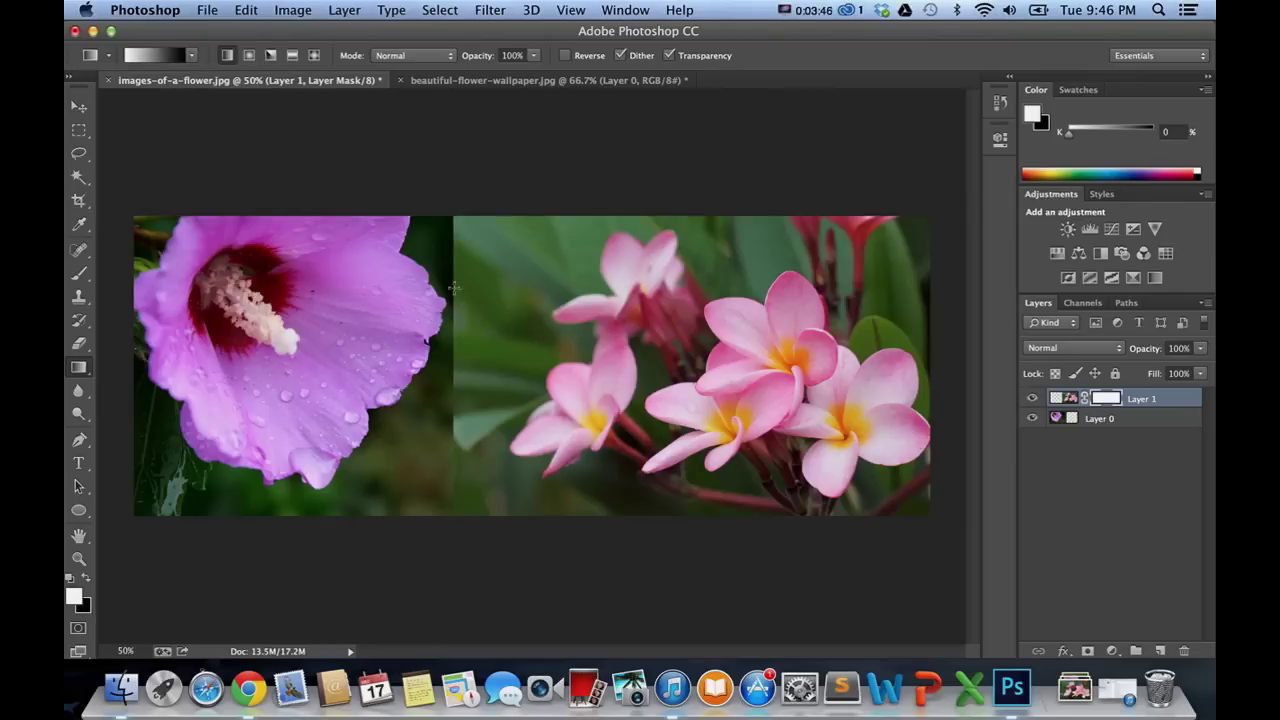
{"action": "left_click_drag", "start_coordinate": [434, 362], "coordinate": [507, 372]}
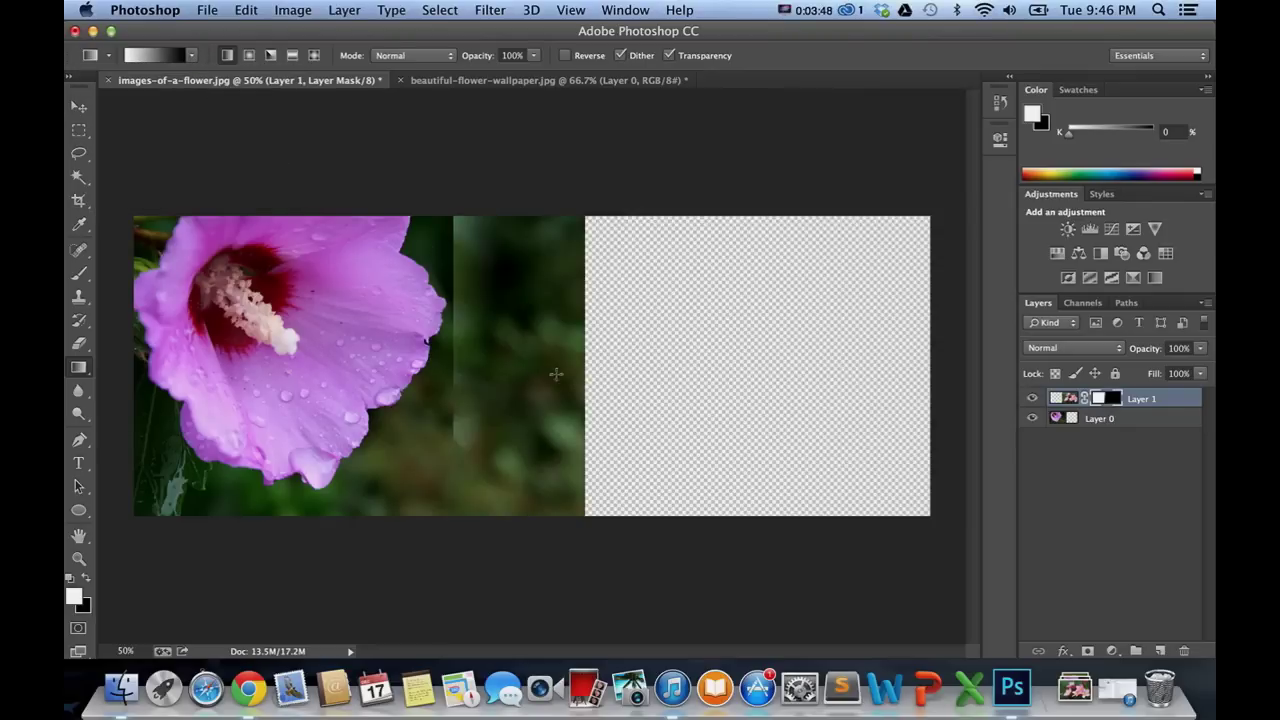
{"action": "key", "text": "ctrl+z"}
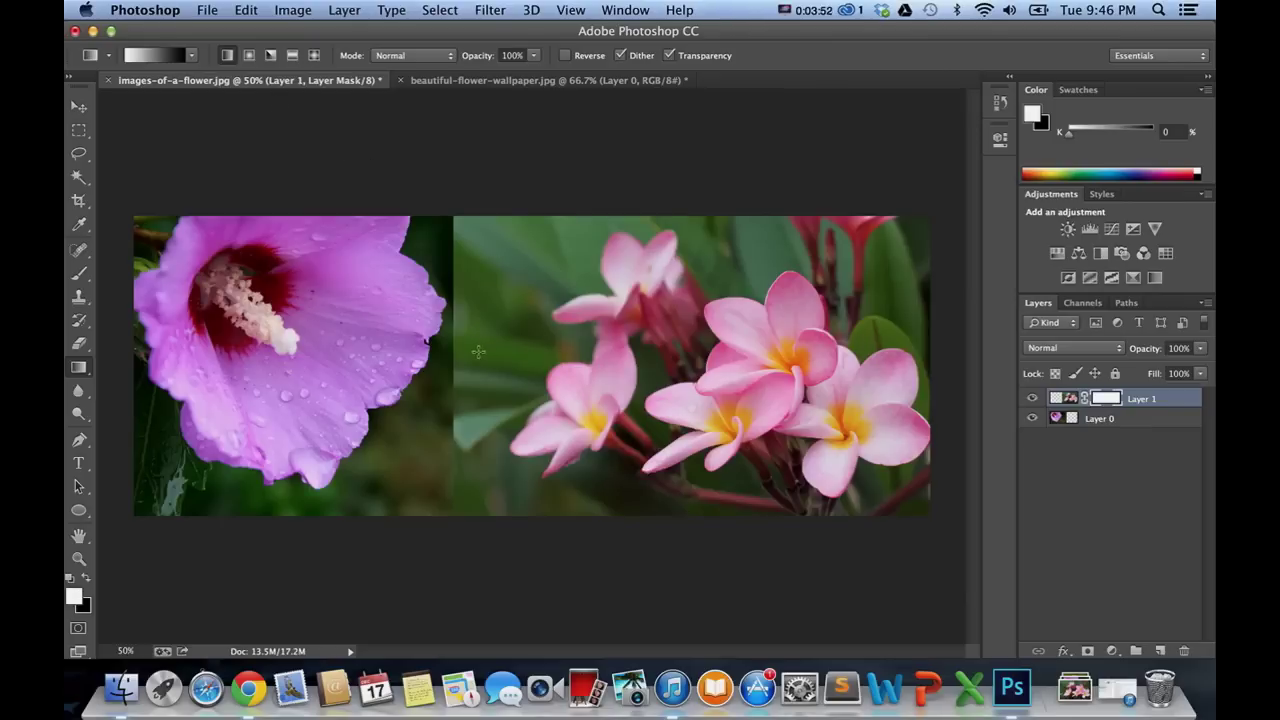
Redraw the mask gradient across the seam until the two flowers blend softly
{"action": "mouse_move", "coordinate": [417, 343]}
{"action": "left_mouse_down"}
{"action": "mouse_move", "coordinate": [460, 346]}
{"action": "mouse_move", "coordinate": [420, 367]}
{"action": "left_mouse_up"}
{"action": "left_click_drag", "start_coordinate": [543, 362], "coordinate": [414, 361]}
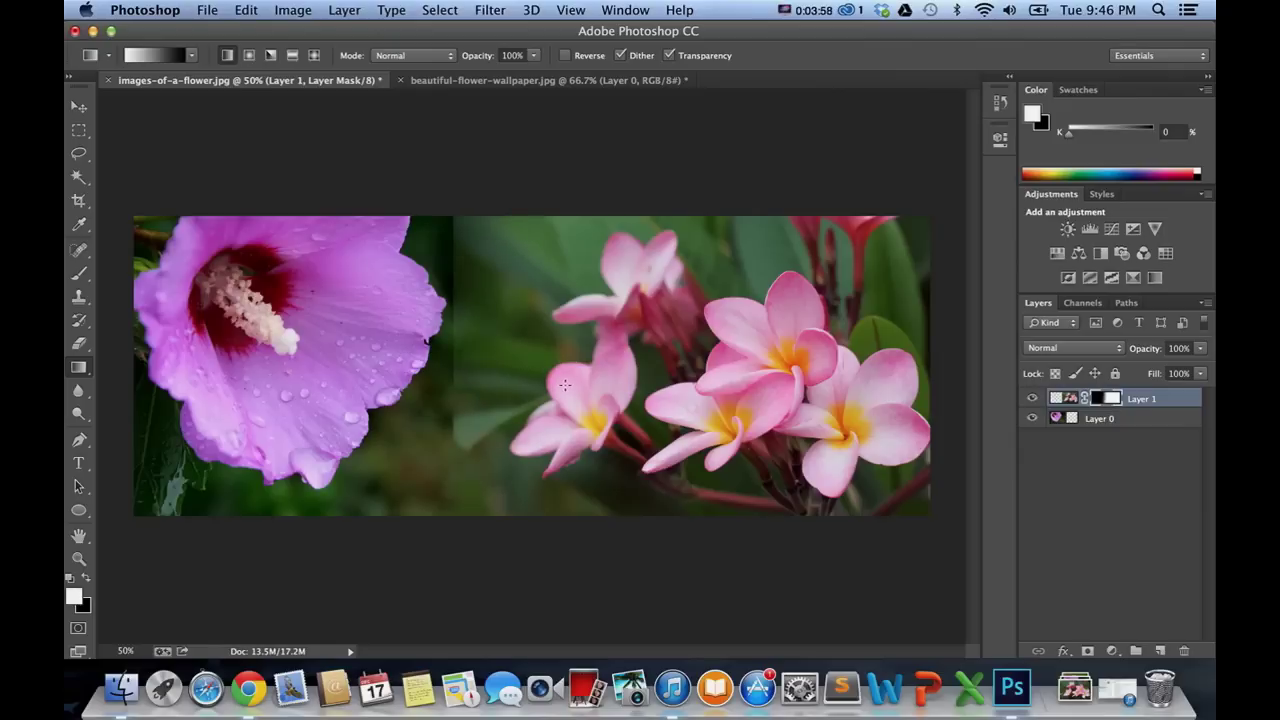
{"action": "left_click_drag", "start_coordinate": [567, 386], "coordinate": [442, 393]}
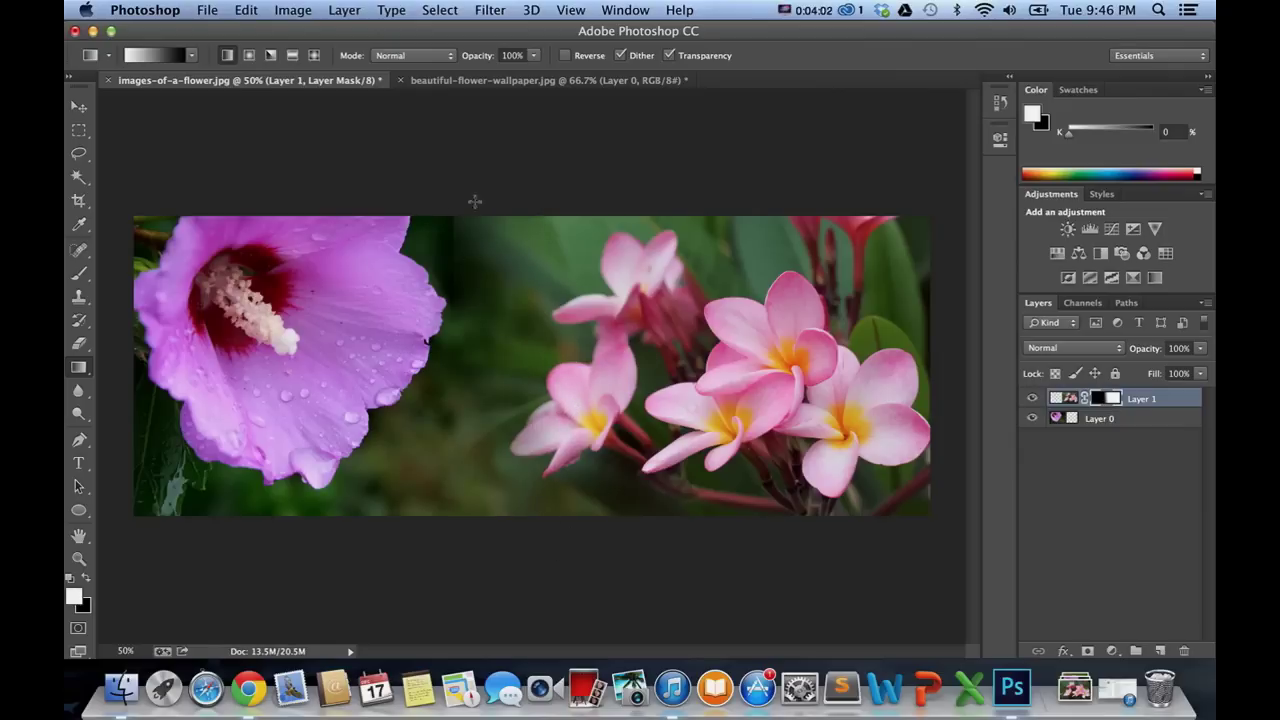
{"action": "left_click_drag", "start_coordinate": [568, 382], "coordinate": [501, 387]}
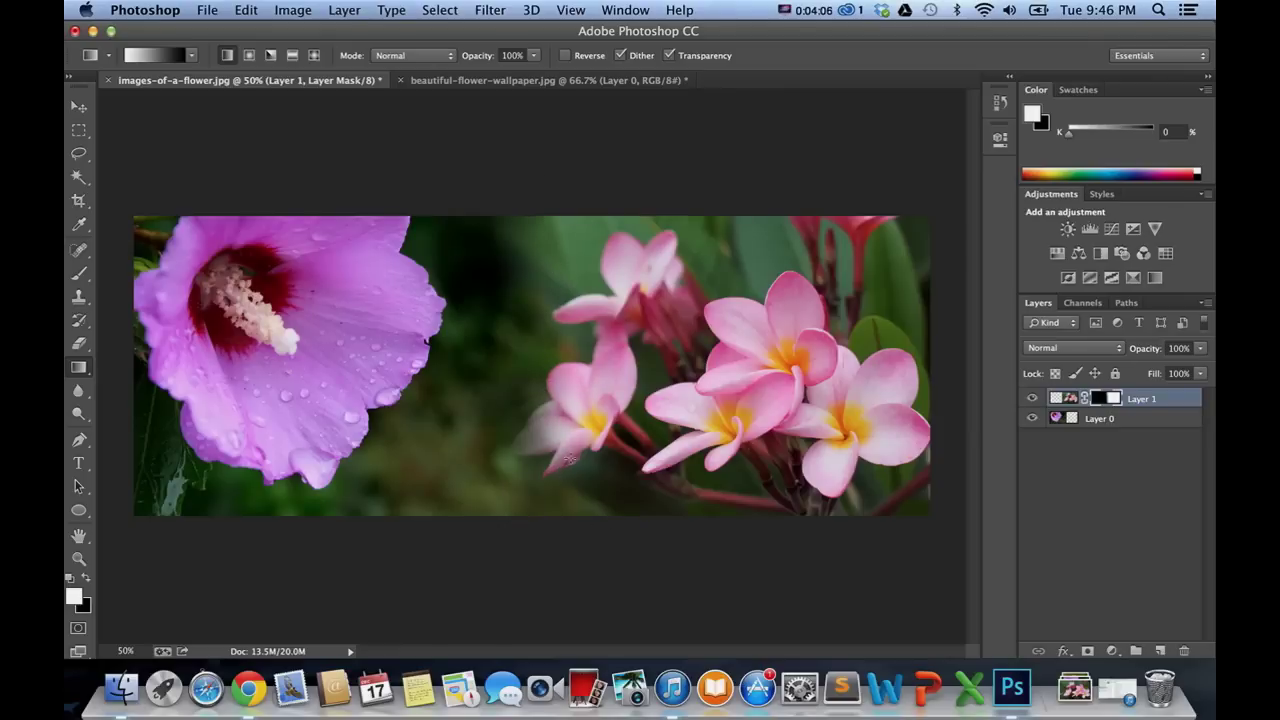
{"action": "left_click_drag", "start_coordinate": [510, 441], "coordinate": [545, 447]}
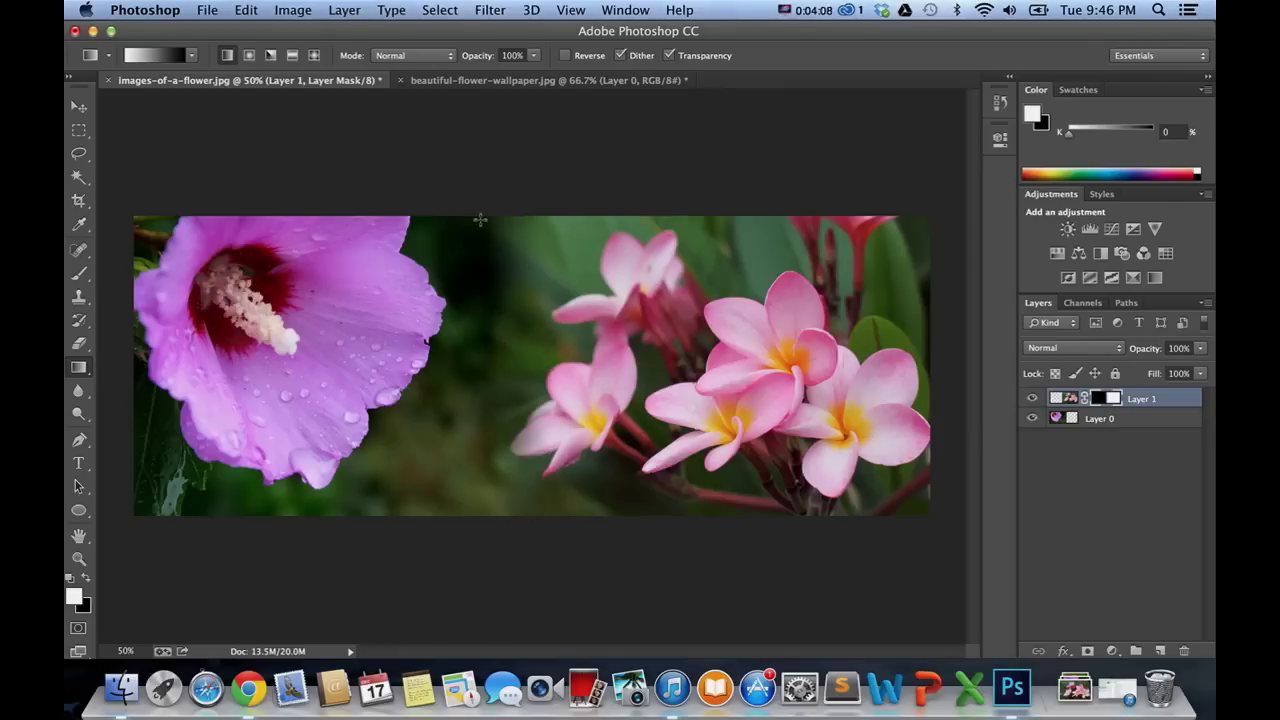